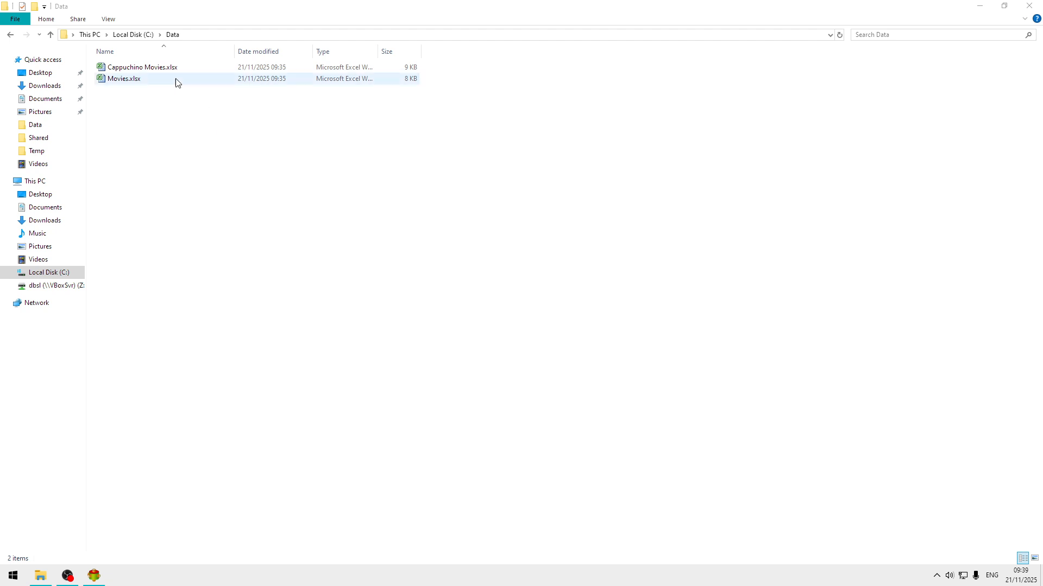
# Open Cappuchino Movies.xlsx from the Data folder to check its contents, and close it without changes
pyautogui.doubleClick(144, 68)
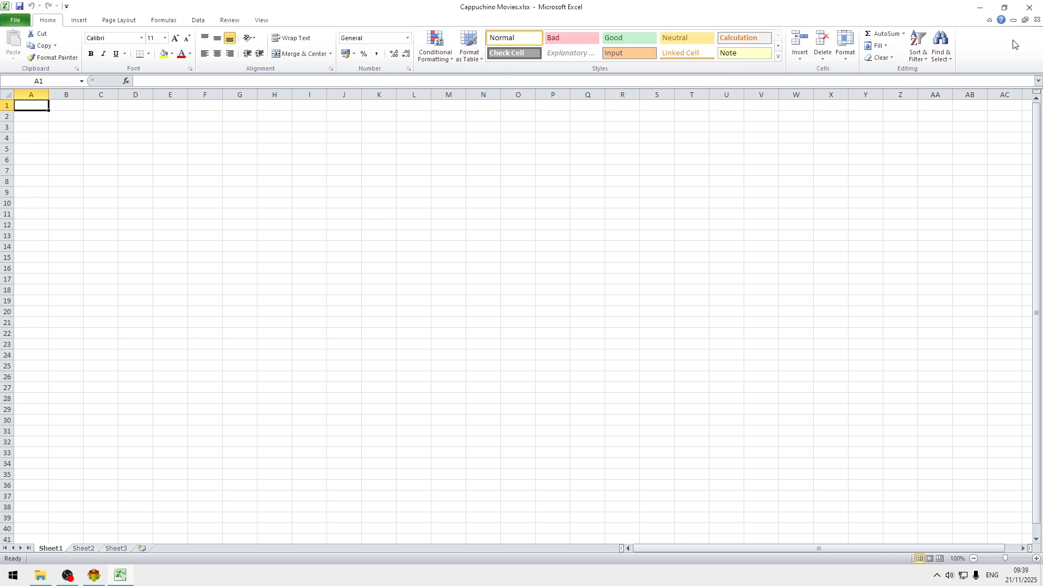
pyautogui.click(1036, 20)
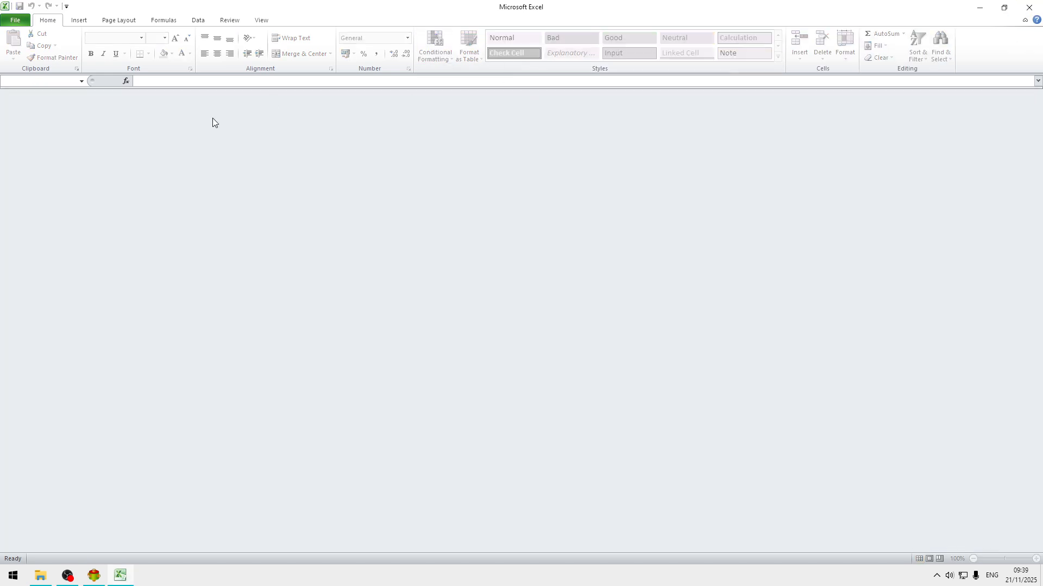
pyautogui.click(1034, 9)
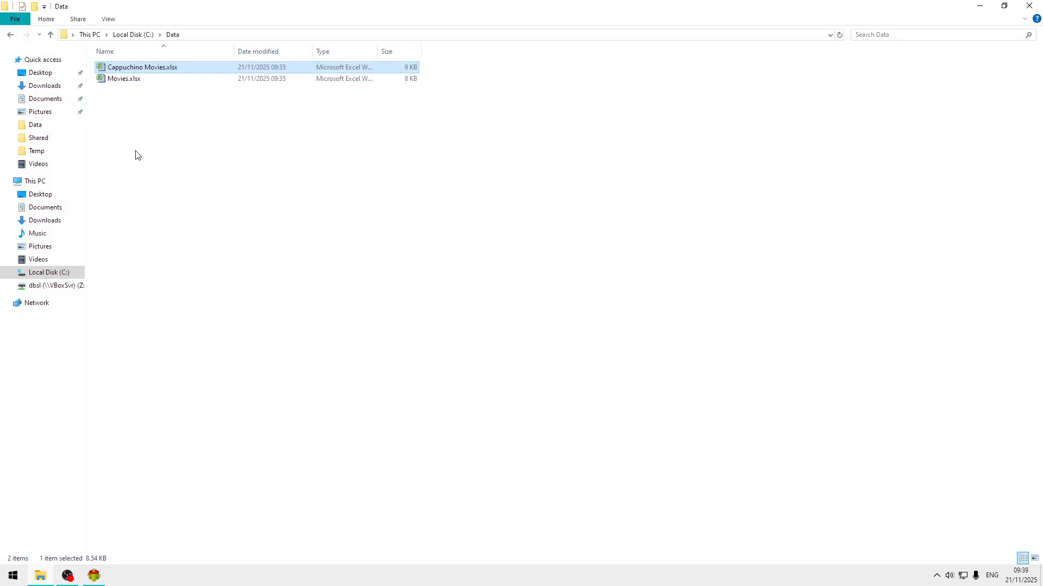
# Open Movies.xlsx from the Data folder and examine the movie records in A1:D4
pyautogui.doubleClick(123, 79)
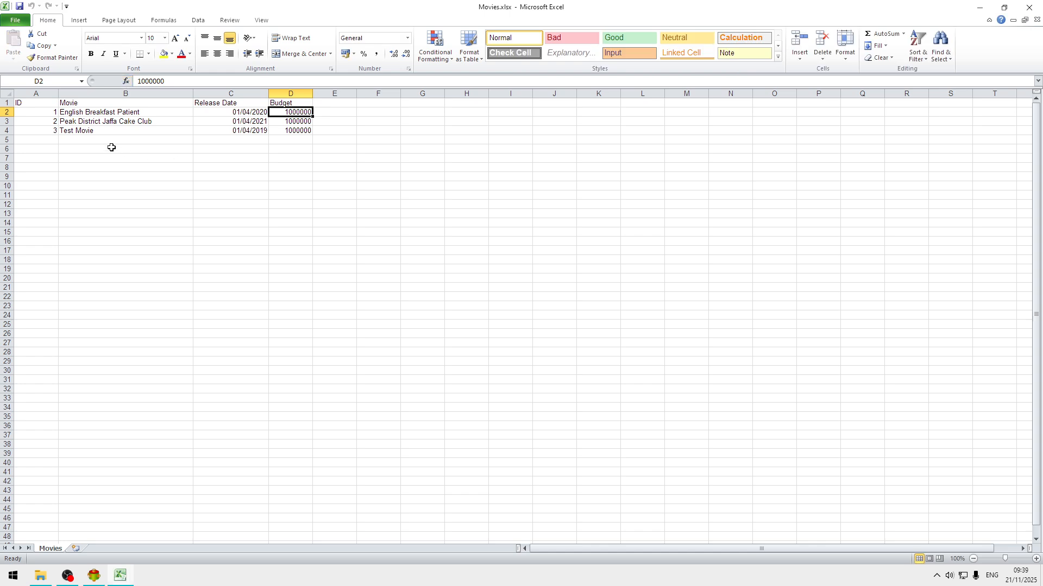
pyautogui.moveTo(85, 114); pyautogui.dragTo(114, 122)
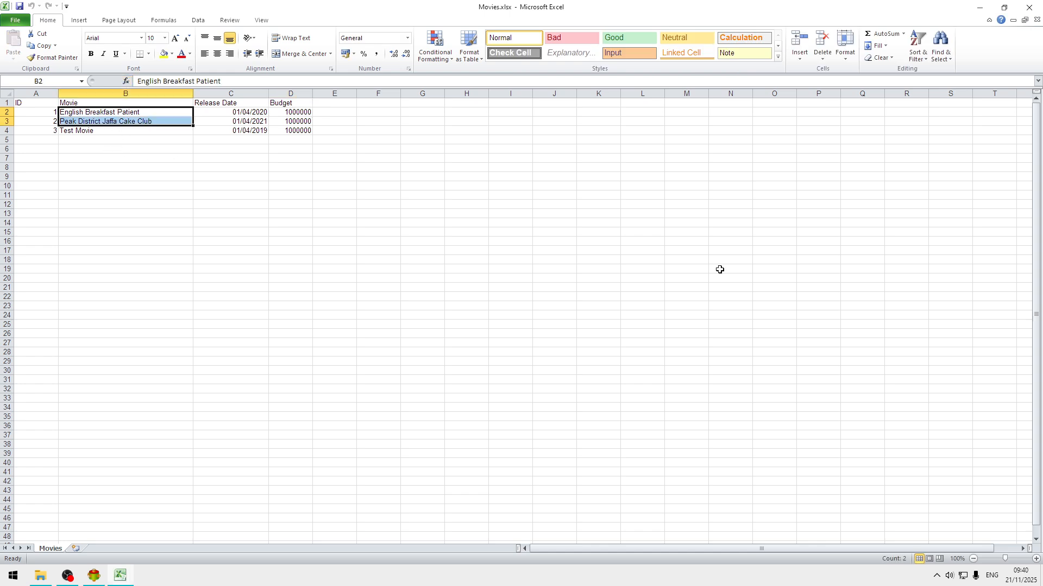
pyautogui.click(252, 197)
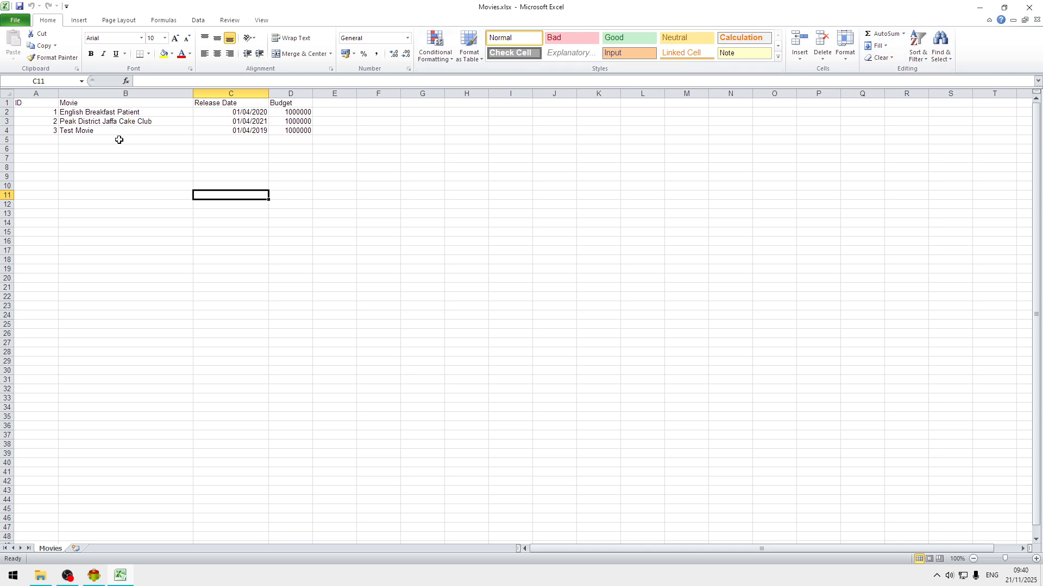
pyautogui.moveTo(19, 103); pyautogui.dragTo(293, 129)
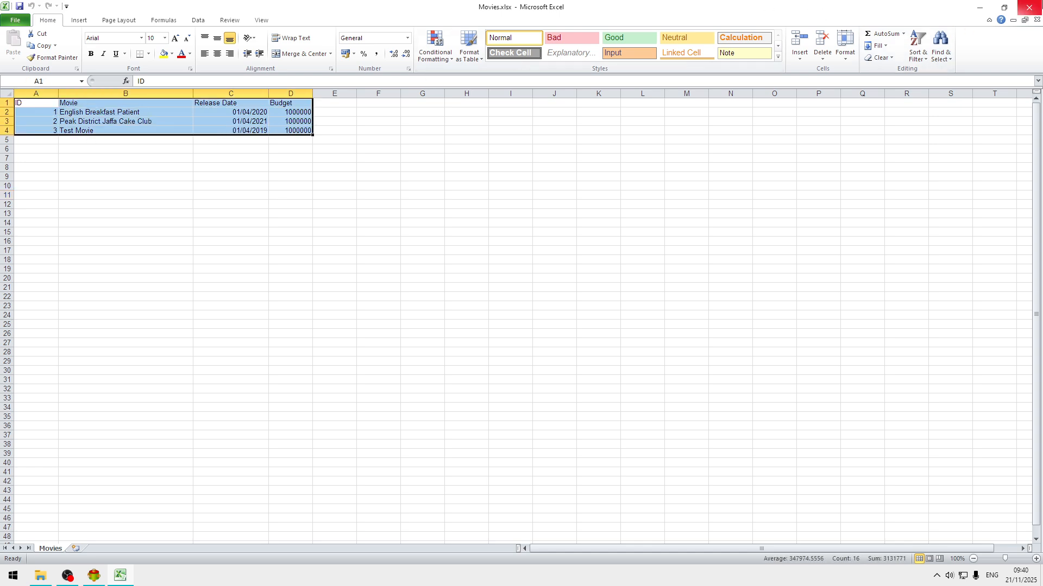
pyautogui.click(544, 221)
# Copy the column headings in A1:D1 of Movies.xlsx and close the workbook
pyautogui.moveTo(26, 103); pyautogui.dragTo(277, 103)
pyautogui.rightClick(277, 102)
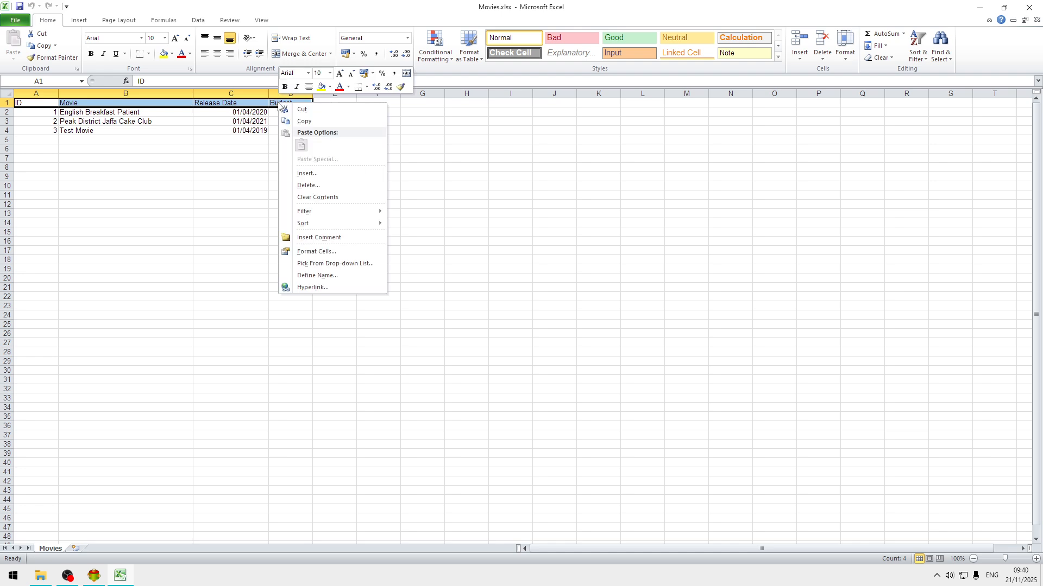
pyautogui.click(322, 121)
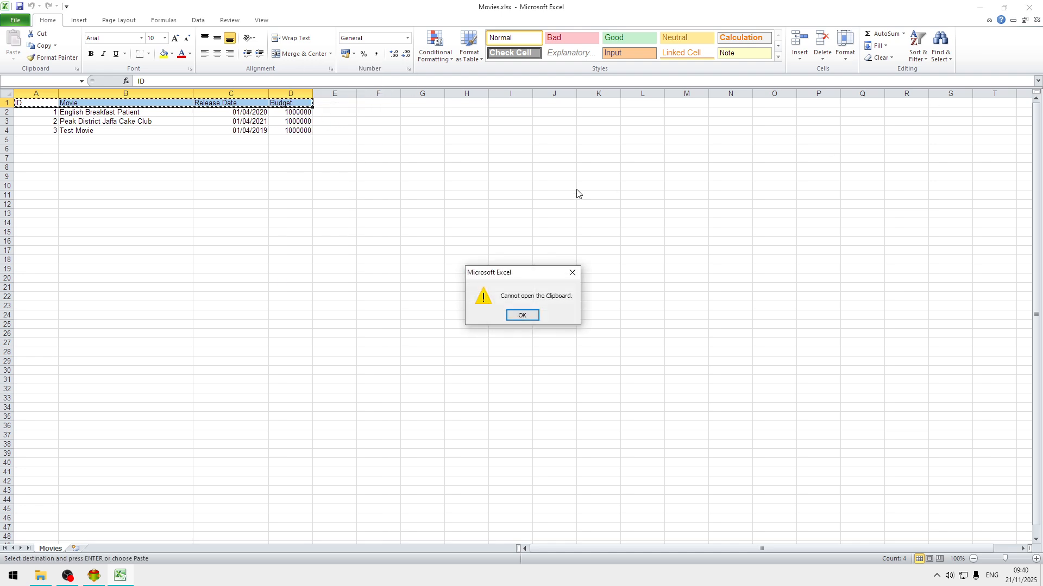
pyautogui.click(523, 316)
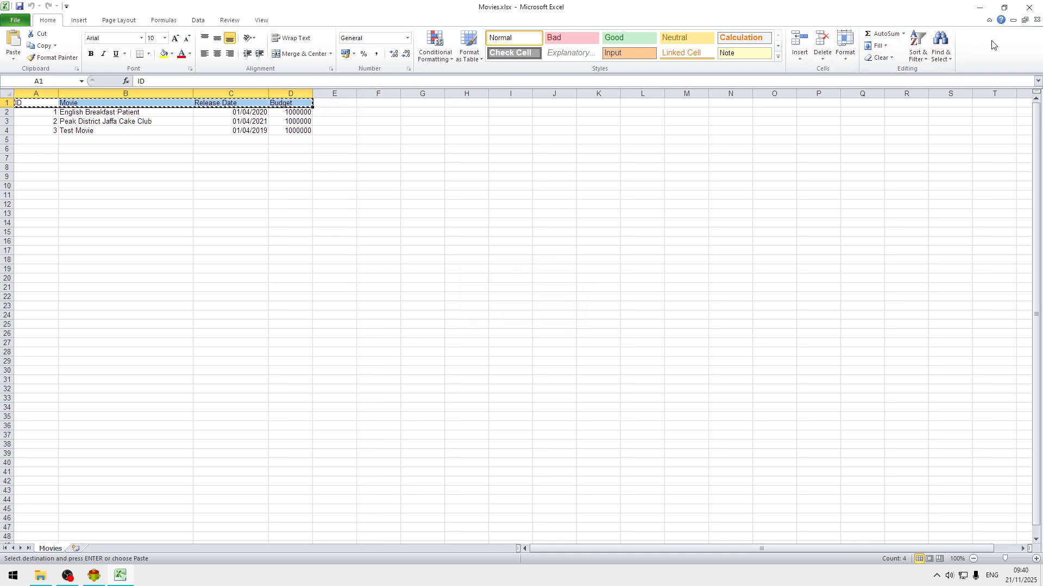
pyautogui.click(1014, 20)
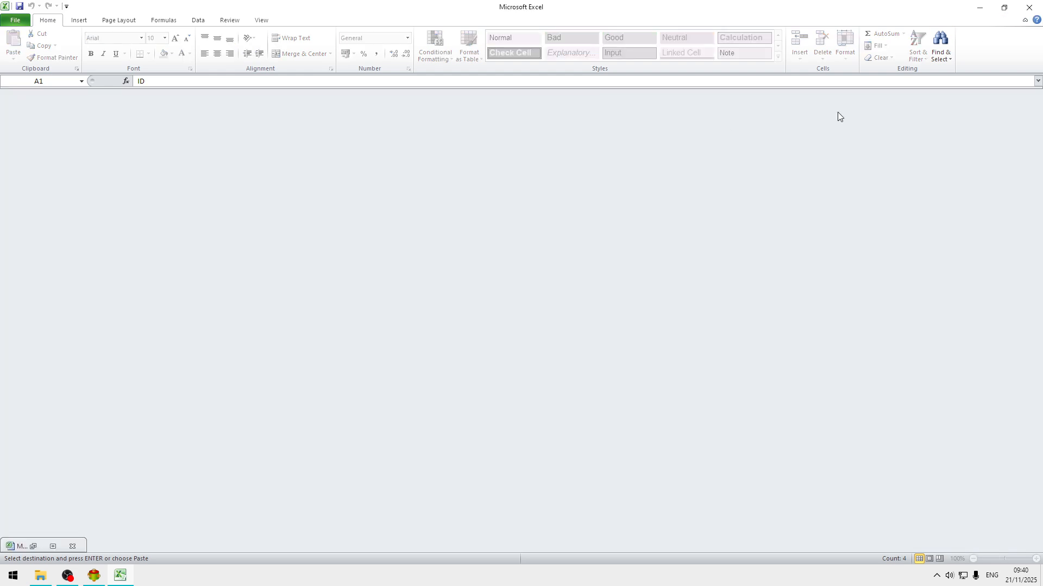
pyautogui.click(1029, 7)
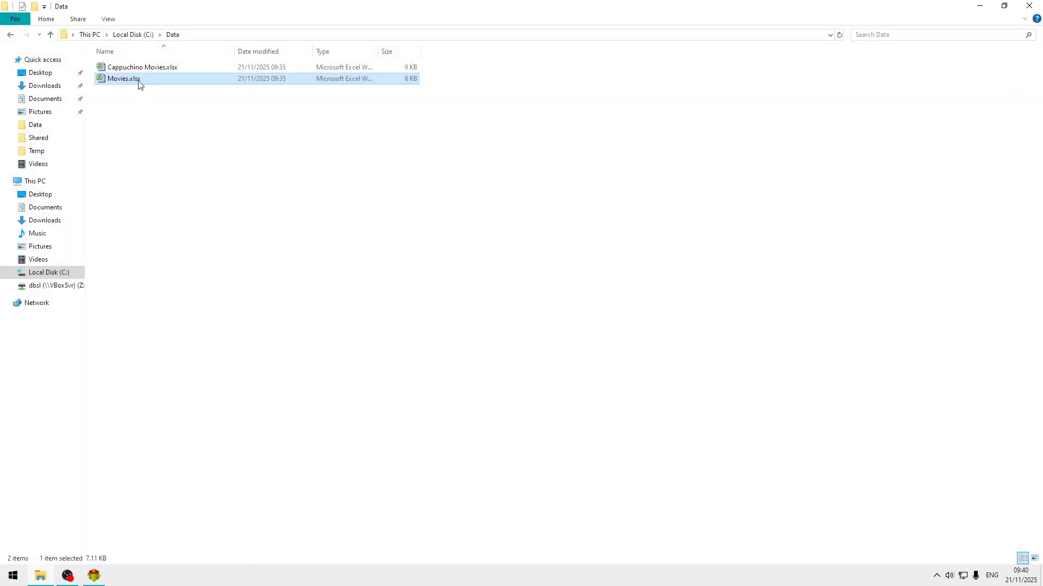
pyautogui.doubleClick(125, 79)
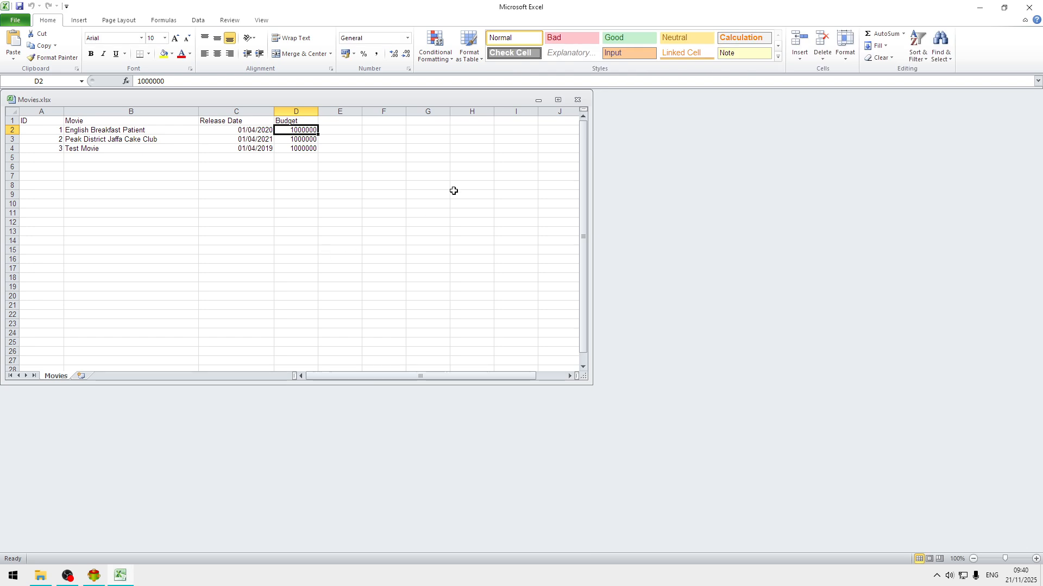
pyautogui.click(577, 100)
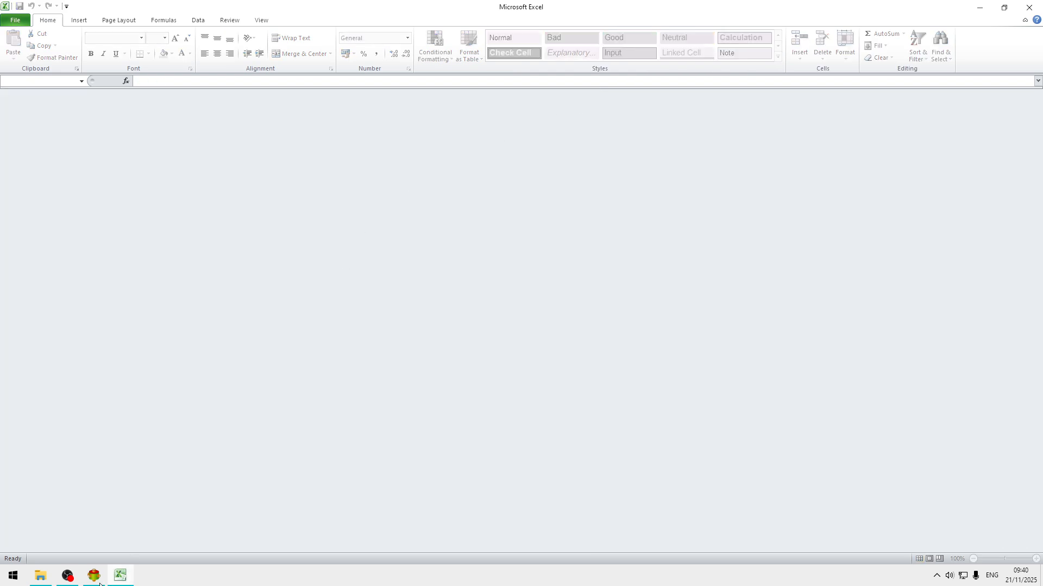
# Open Cappuchino Movies.xlsx from the Data folder and paste the copied headings into Sheet1 starting at cell A5
pyautogui.click(40, 576)
pyautogui.doubleClick(163, 67)
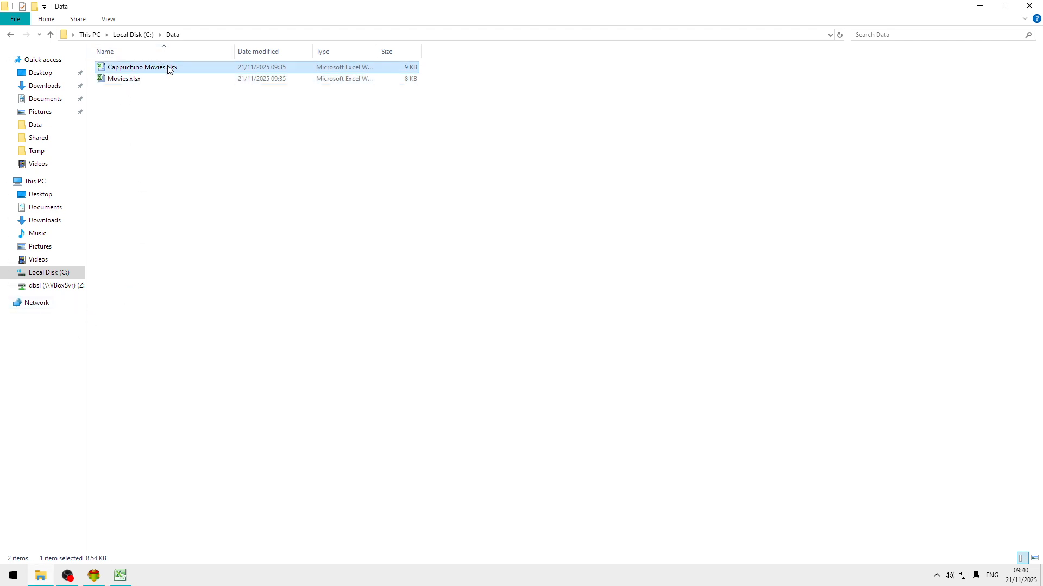
pyautogui.click(40, 169)
pyautogui.hotkey('ctrl', 'v')
# Enter the label "Producer:" in cell A2 and "Capuchino" in cell B2
pyautogui.press('Up')
pyautogui.press('Down')
pyautogui.press('Right')
pyautogui.press('Up')
pyautogui.press('Up')
pyautogui.press('Left')
pyautogui.press('Up')
pyautogui.write('Pr')
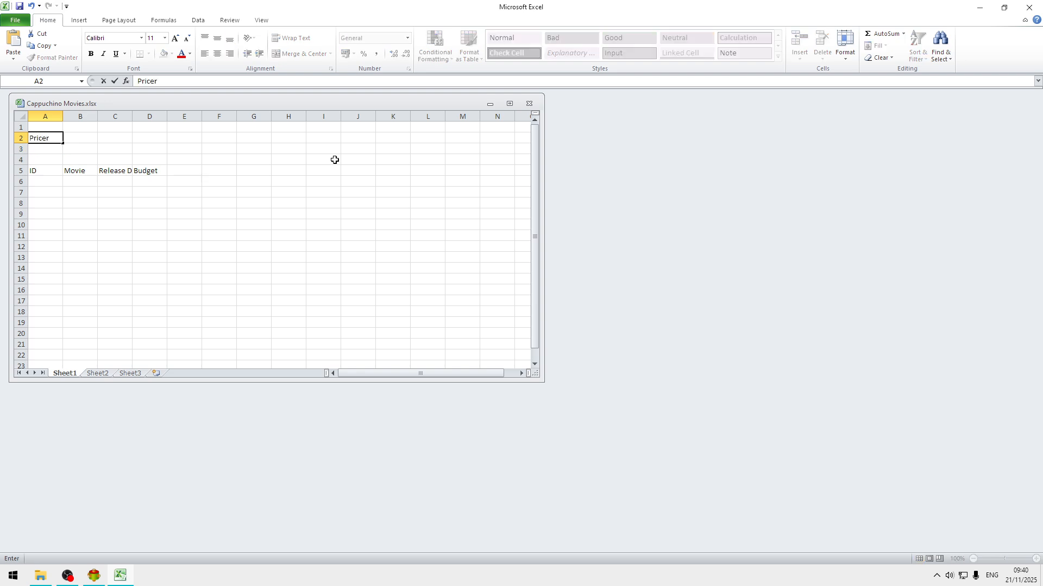
pyautogui.write('oduc')
pyautogui.press('Return')
pyautogui.press('Up')
pyautogui.press('Right')
pyautogui.write('Ca')
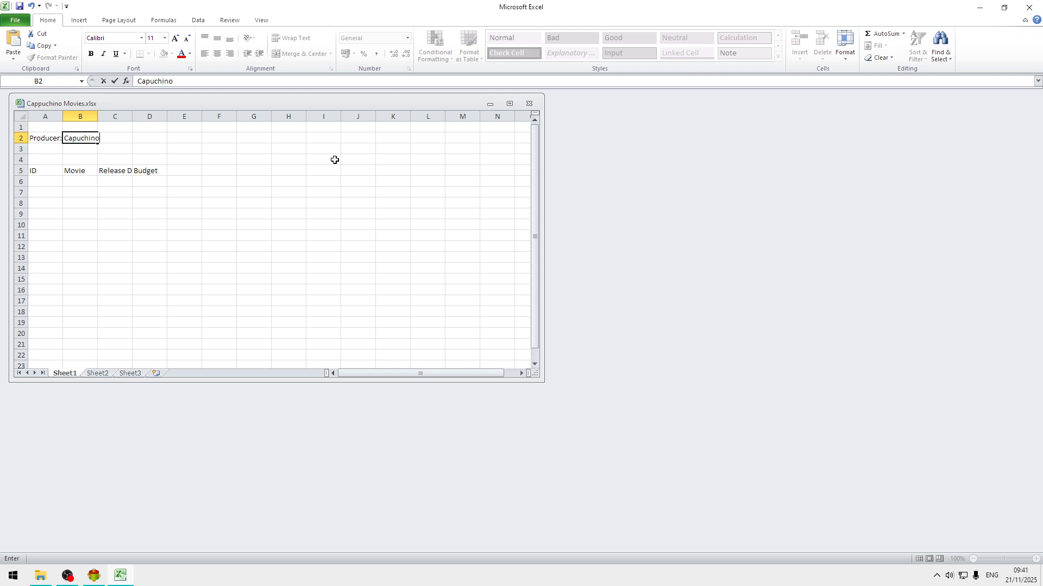
pyautogui.press('Return')
# Make the Producer: label in cell A2 bold
pyautogui.press('Up')
pyautogui.press('Left')
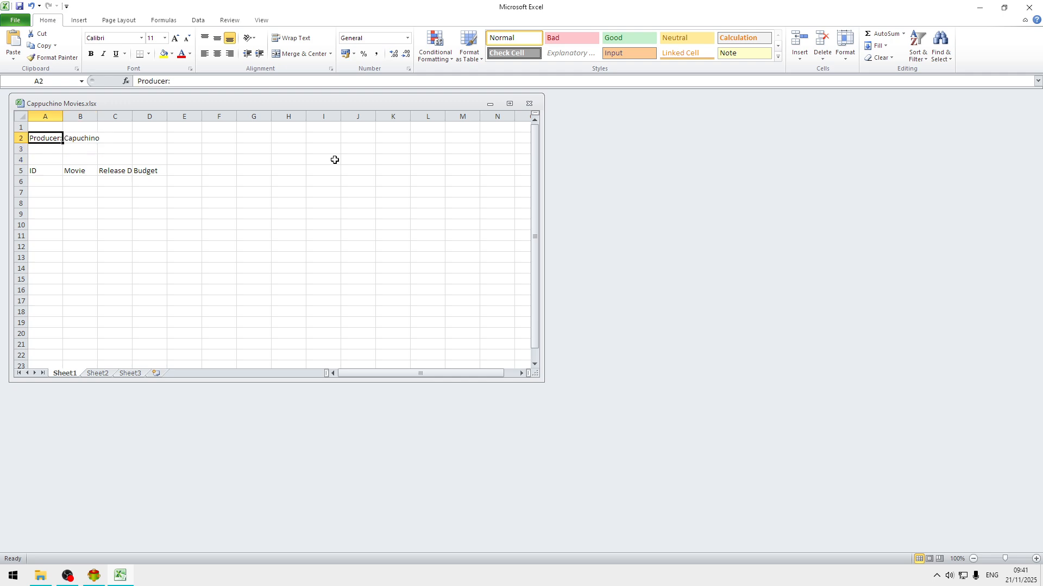
pyautogui.hotkey('ctrl', 'b')
pyautogui.hotkey('ctrl', 'b')
pyautogui.hotkey('ctrl', 'b')
# Make the ID, Movie, Release Date and Budget headings in A5:D5 bold
pyautogui.press('Down')
pyautogui.press('Down')
pyautogui.press('Down')
pyautogui.press('End')
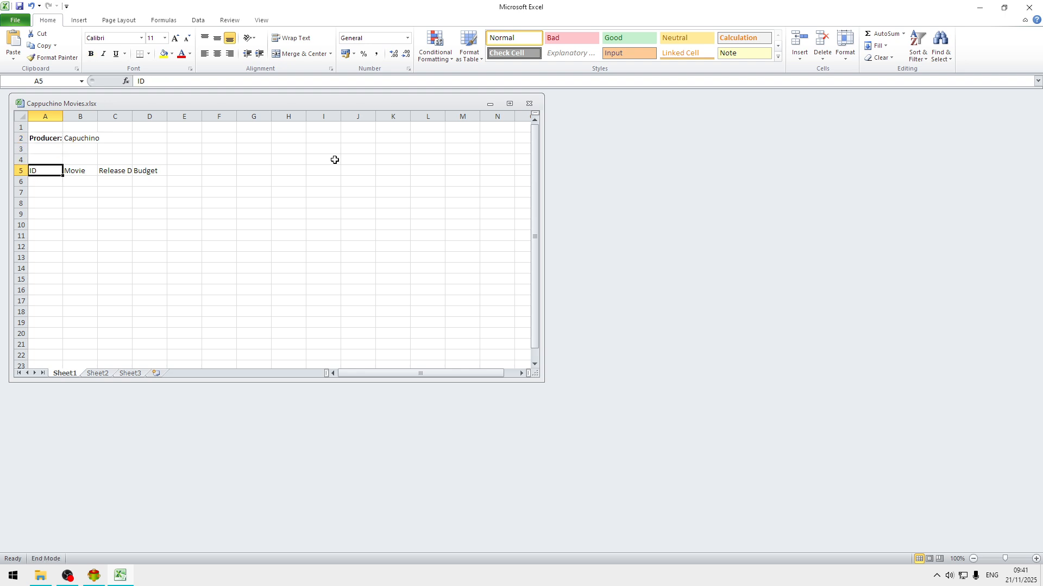
pyautogui.press('End')
pyautogui.click(330, 170)
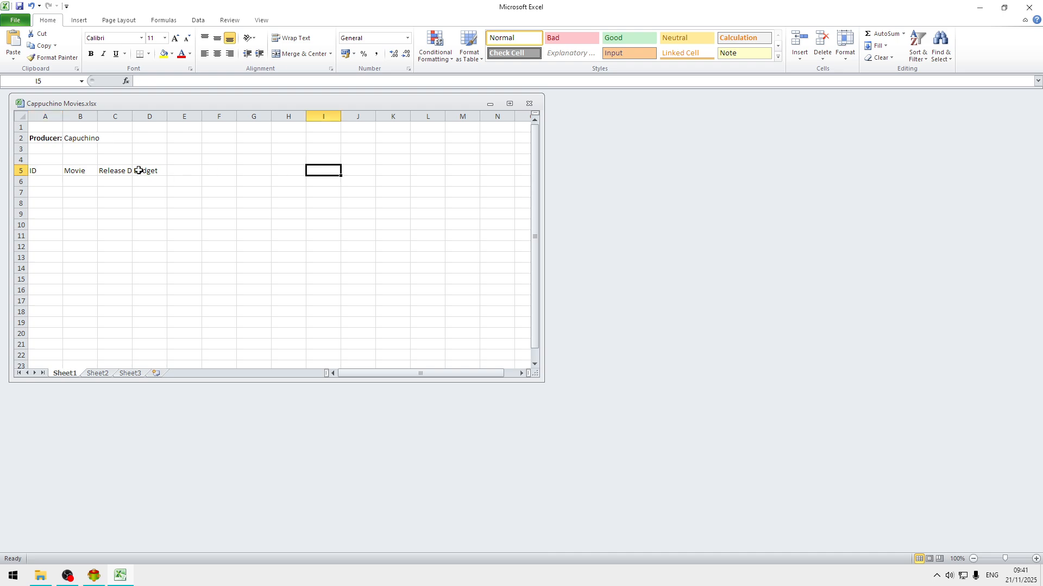
pyautogui.moveTo(48, 170); pyautogui.dragTo(160, 172)
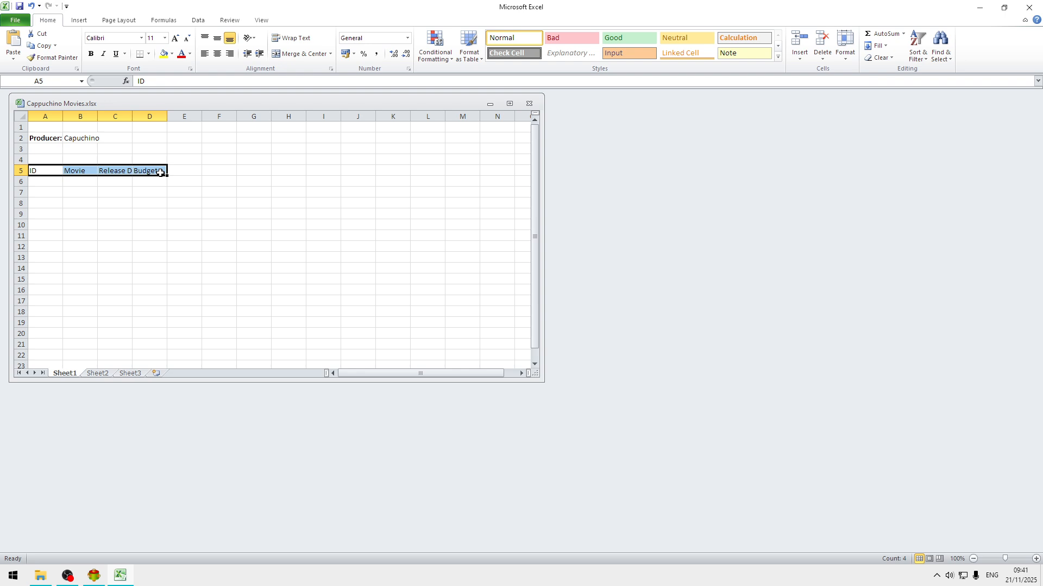
pyautogui.hotkey('ctrl', 'b')
# Widen columns B, C and D so the headings fit, making C and D about twice as wide
pyautogui.click(262, 194)
pyautogui.moveTo(132, 117); pyautogui.dragTo(253, 116)
pyautogui.moveTo(101, 116); pyautogui.dragTo(113, 116)
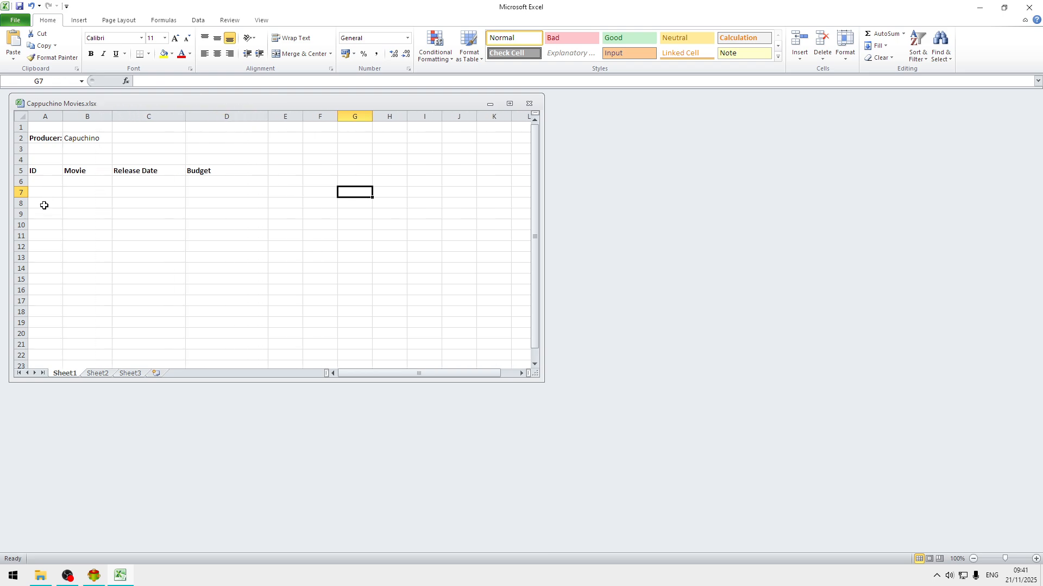
# Close Cappuchino Movies.xlsx with cell A6 selected, saving the changes
pyautogui.click(47, 180)
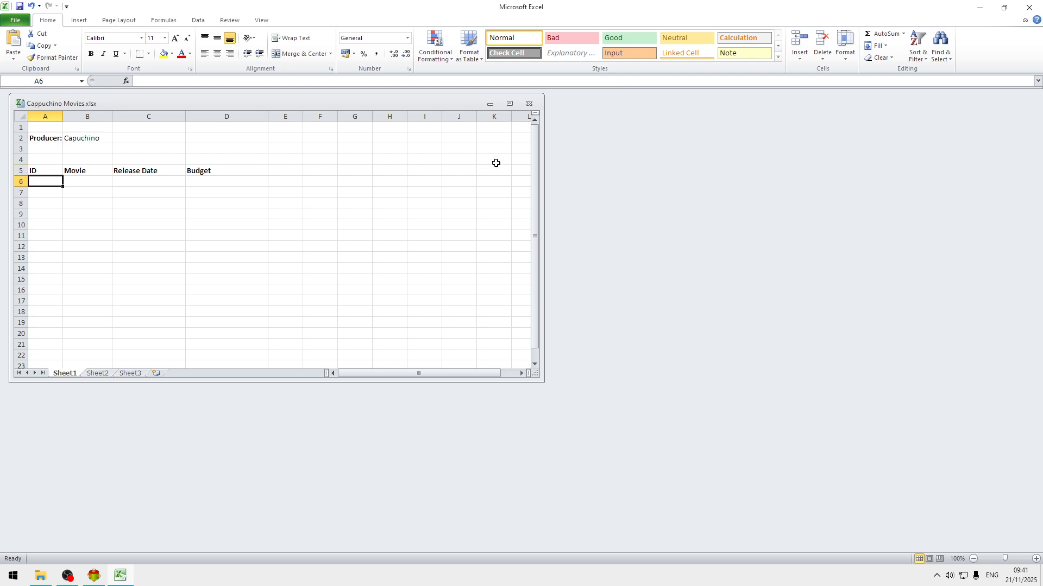
pyautogui.click(530, 106)
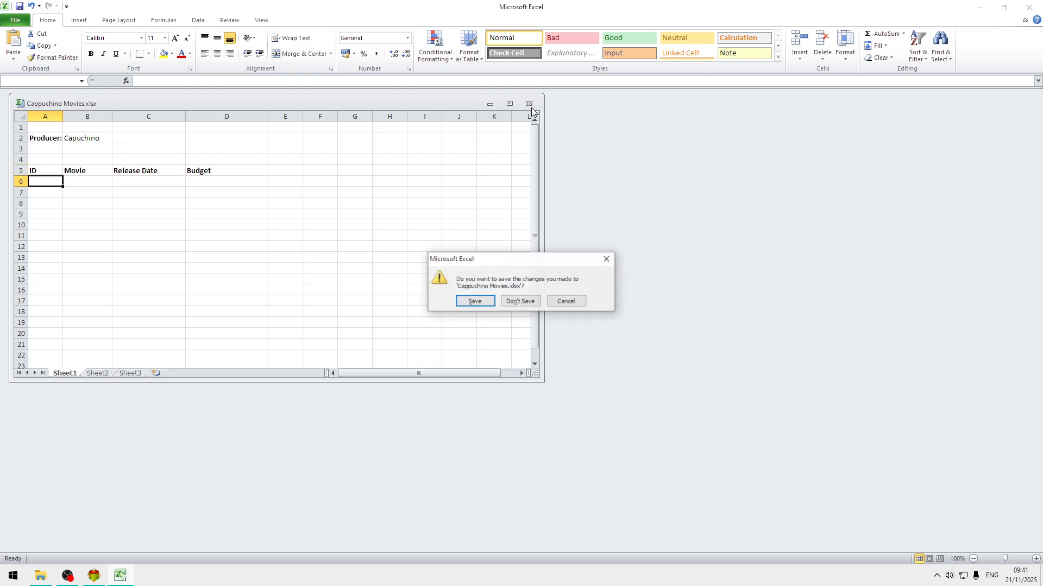
pyautogui.click(479, 305)
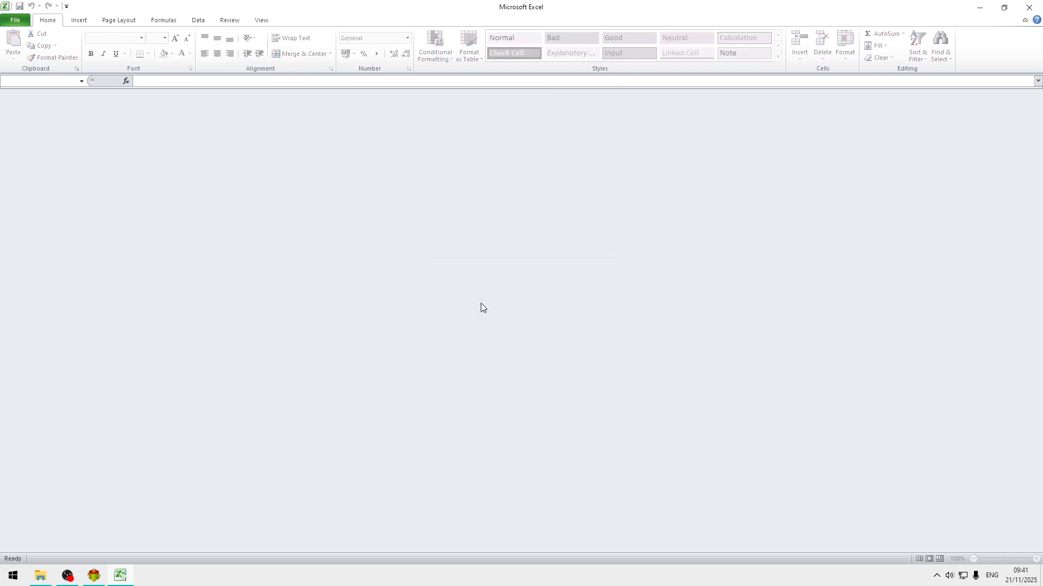
# Switch to Advanced ETL Processor, close the Export It package and create a transformation named Movies in the Examples group
pyautogui.click(96, 580)
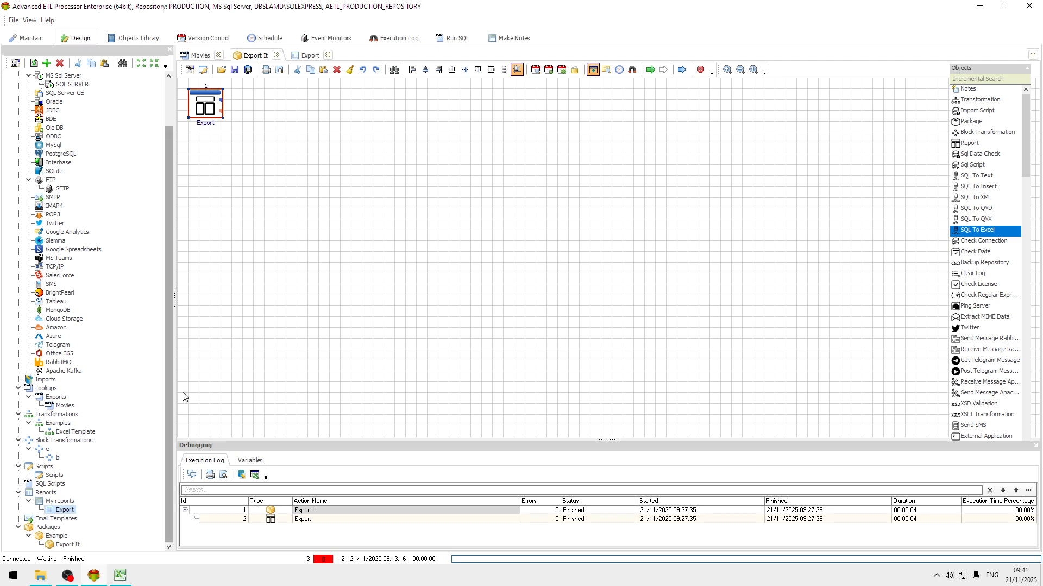
pyautogui.click(277, 55)
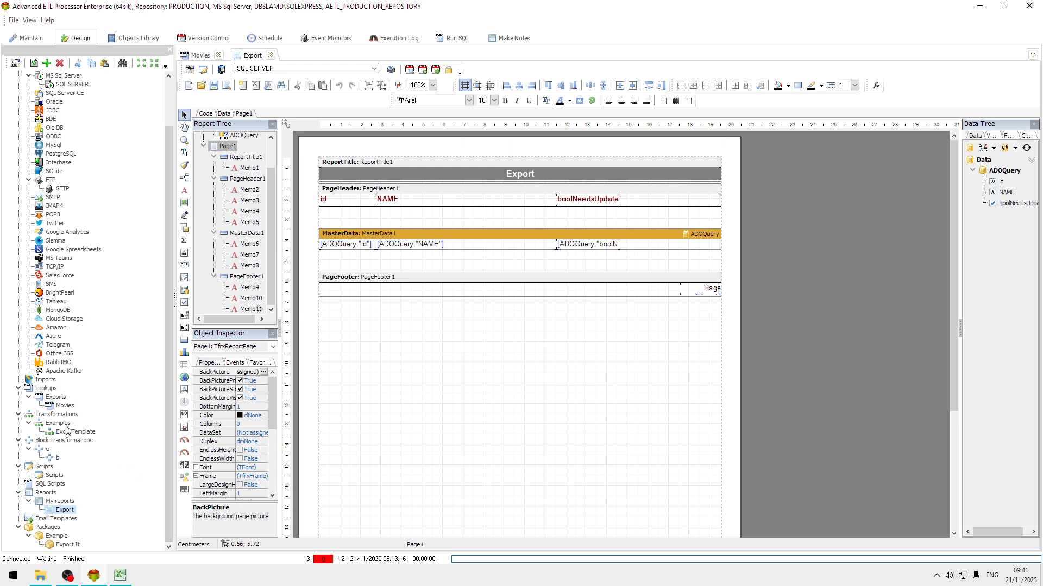
pyautogui.rightClick(64, 425)
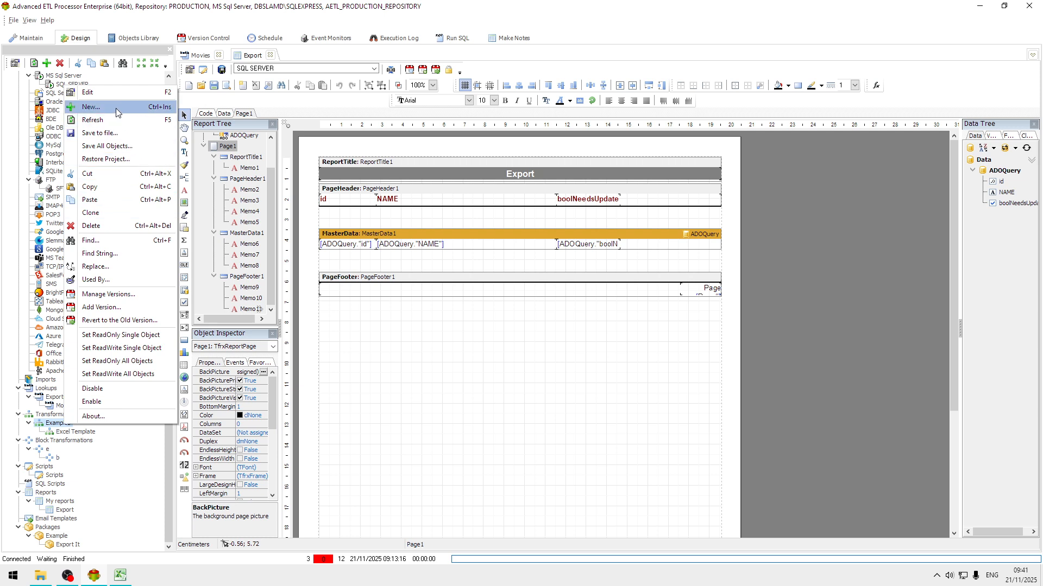
pyautogui.click(91, 107)
pyautogui.click(480, 271)
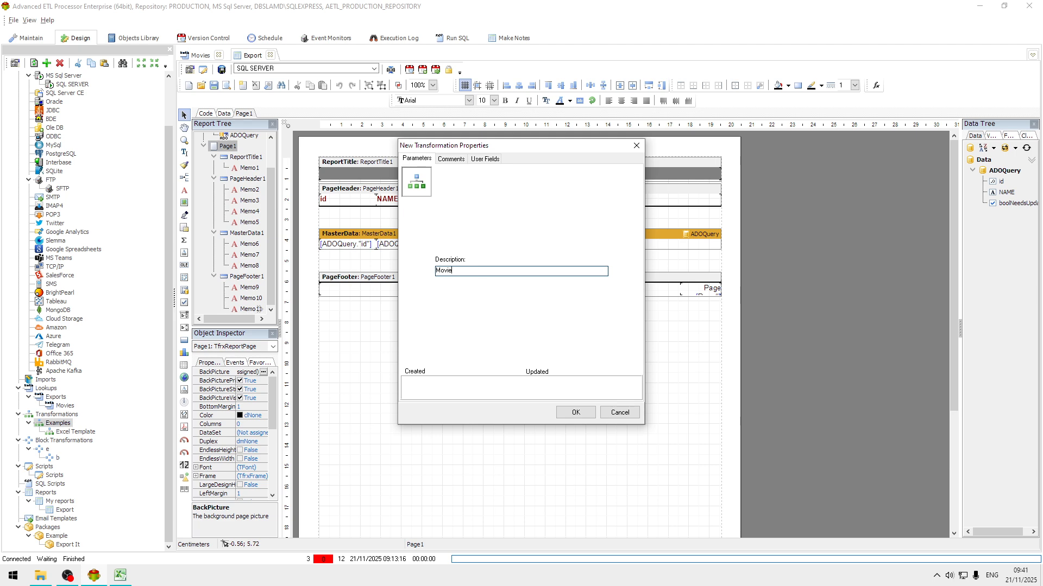
pyautogui.click(575, 413)
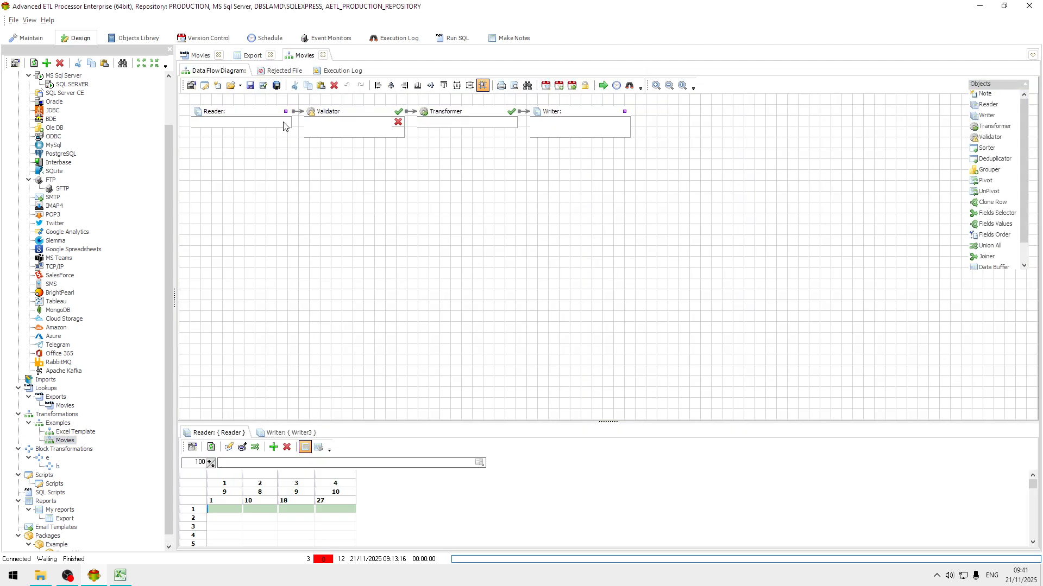
# Delete the Validator from the Movies data flow diagram
pyautogui.click(337, 118)
pyautogui.press('Delete')
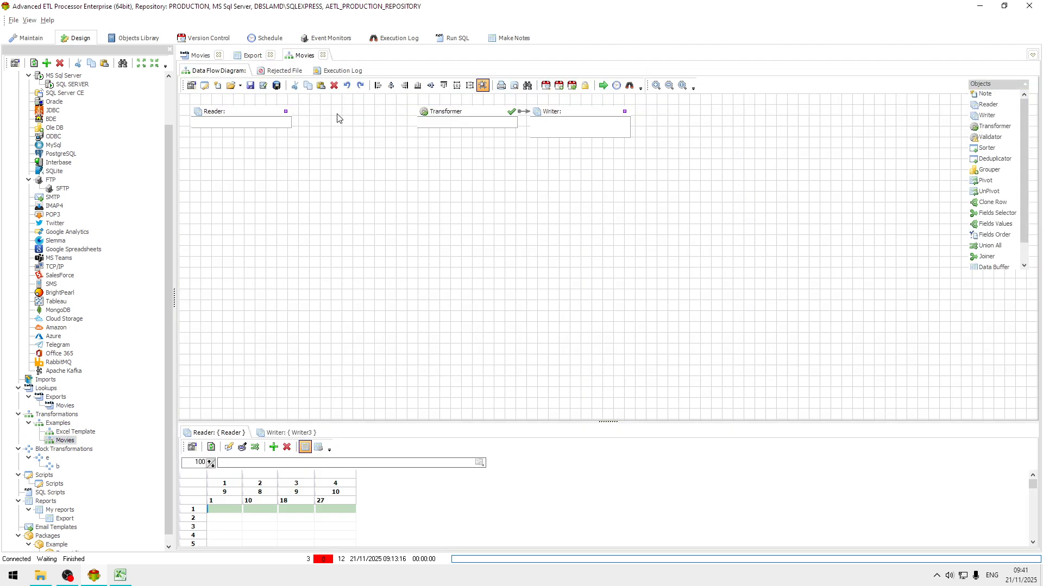
# Set the Reader's data source type to Excel File(s) and its connection to Data
pyautogui.click(260, 112)
pyautogui.doubleClick(260, 112)
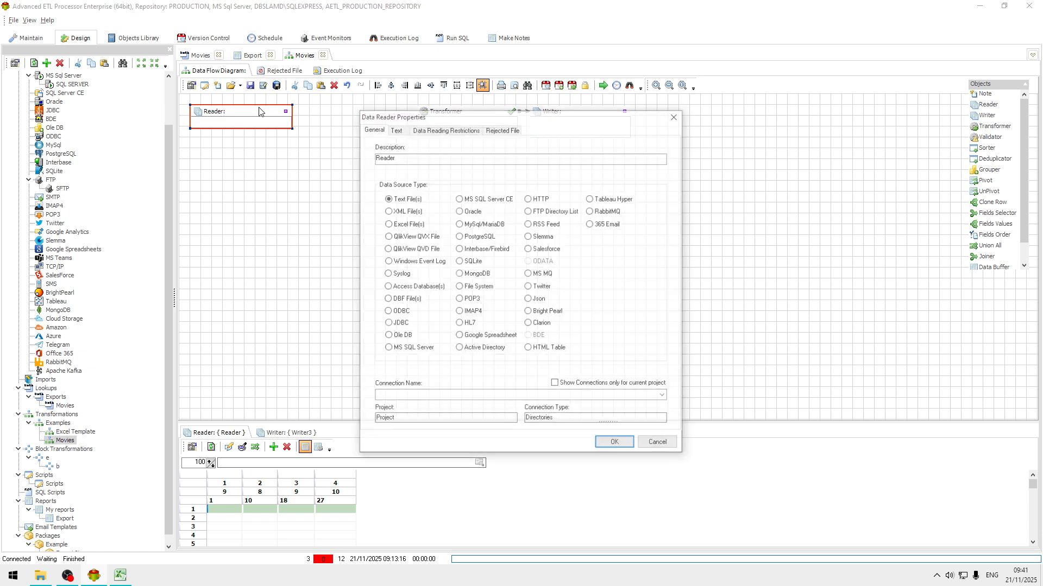
pyautogui.click(407, 227)
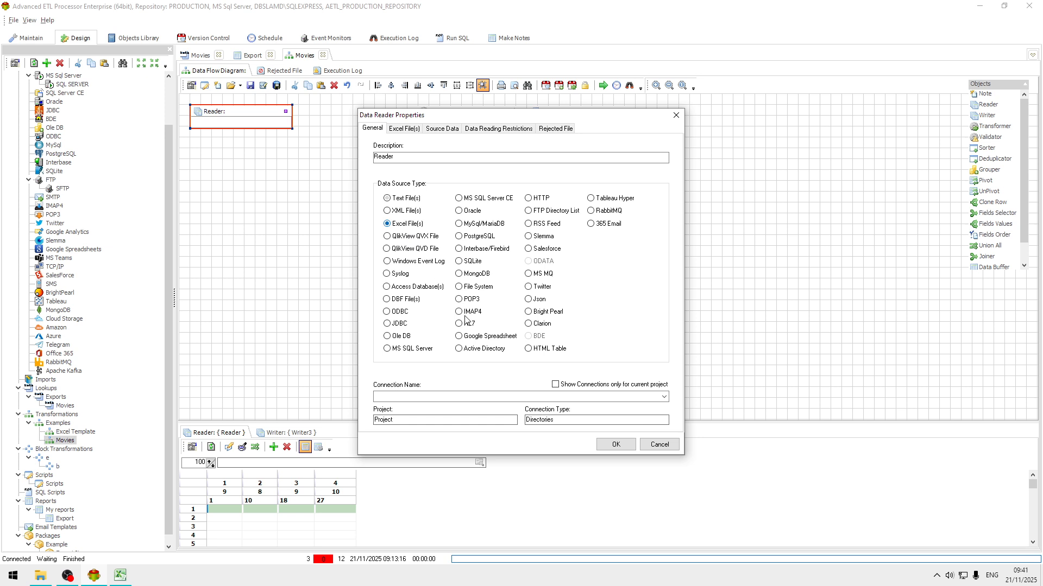
pyautogui.click(664, 397)
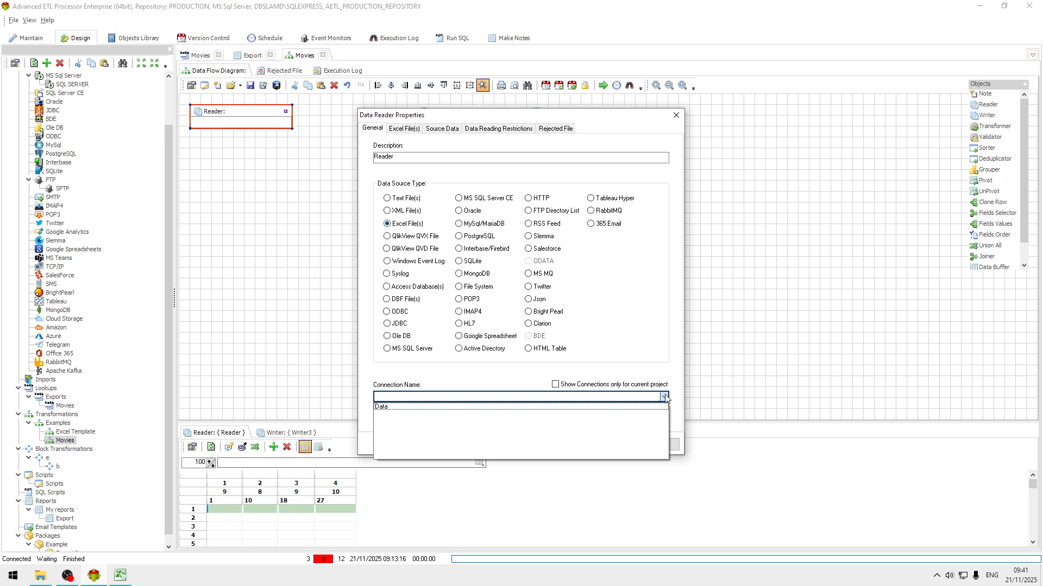
pyautogui.click(436, 407)
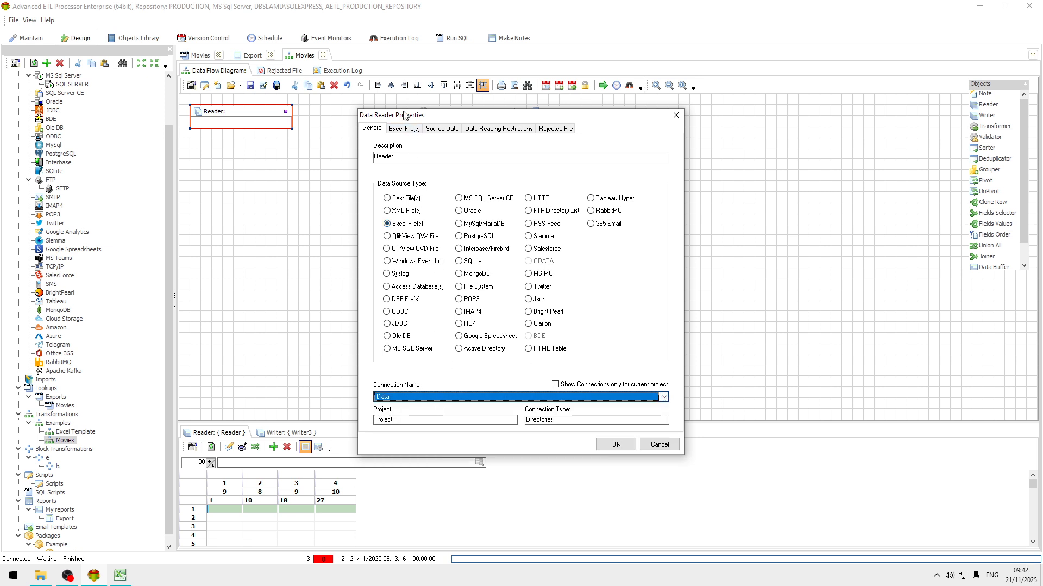
# Set the Reader's Excel source file to C:\Data\Movies.xlsx
pyautogui.click(409, 132)
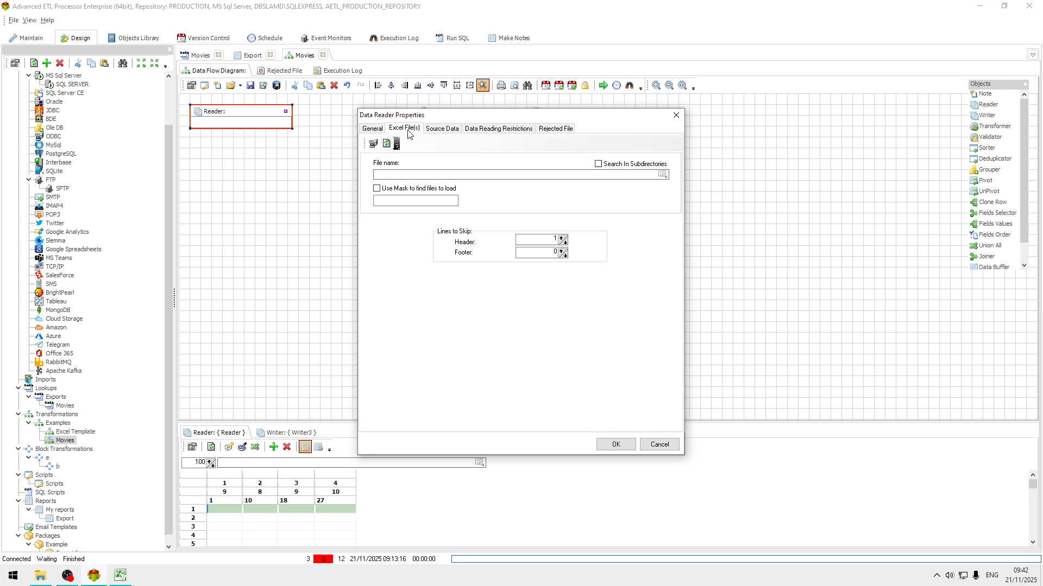
pyautogui.click(663, 174)
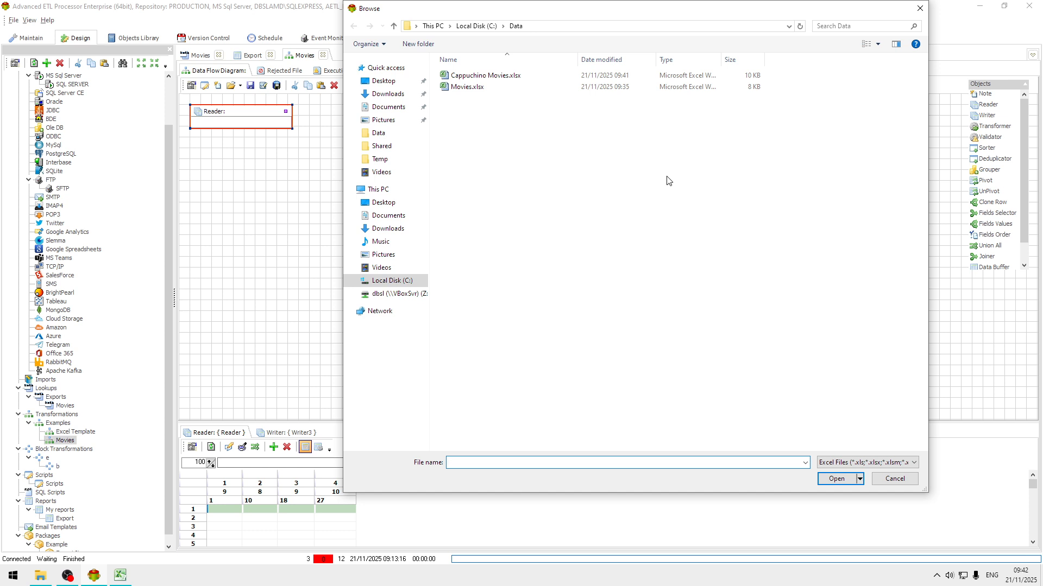
pyautogui.click(462, 89)
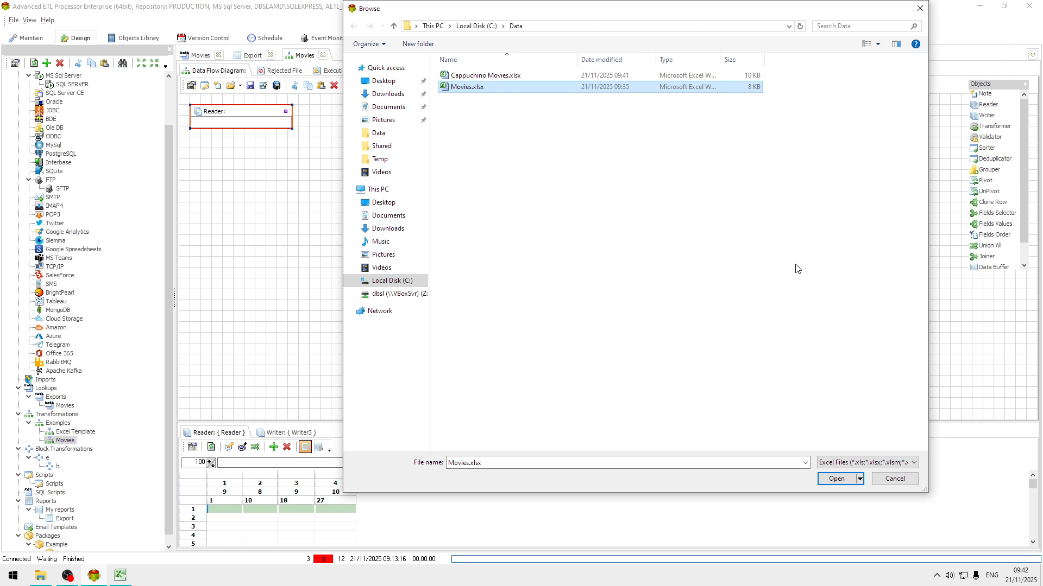
pyautogui.click(836, 478)
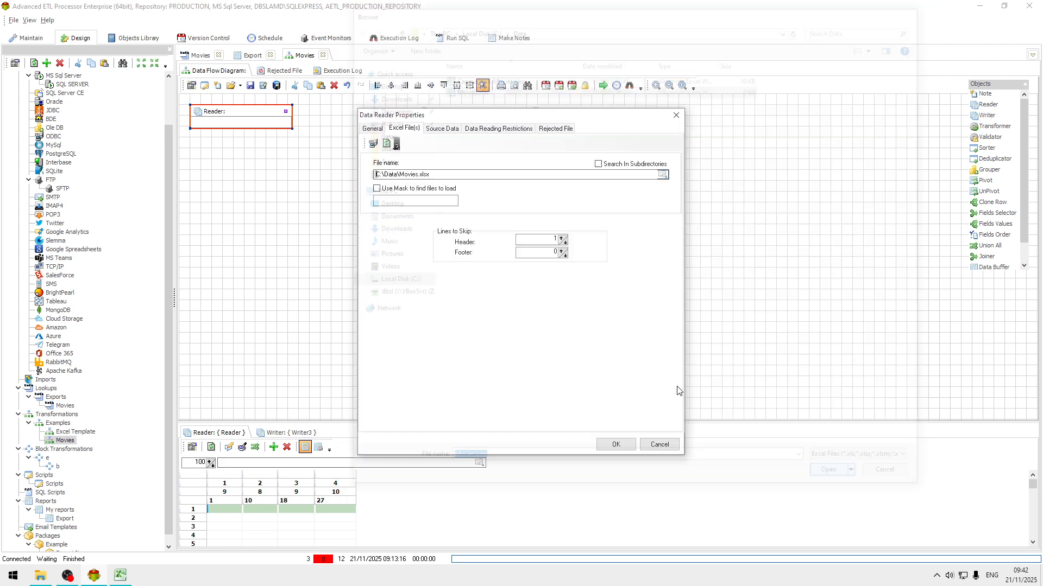
# Add the Movies sheet to the Reader's source tables and accept the Reader properties
pyautogui.click(442, 131)
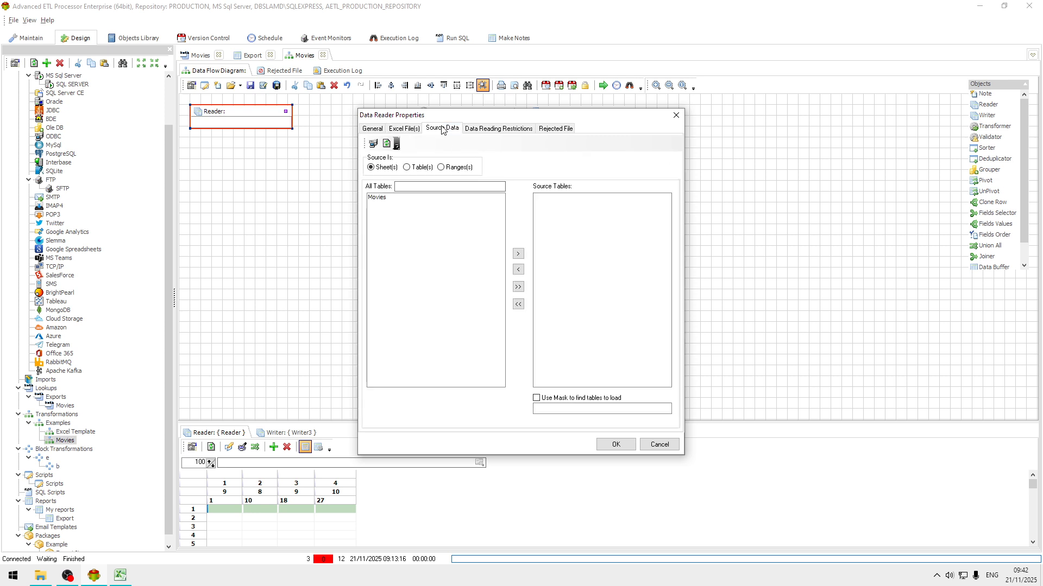
pyautogui.doubleClick(383, 200)
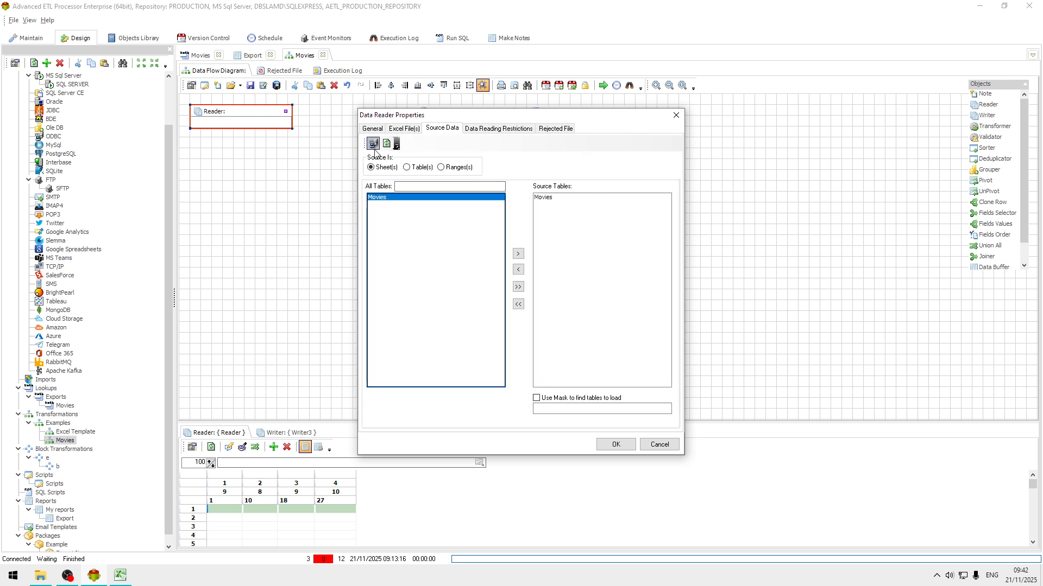
pyautogui.click(376, 128)
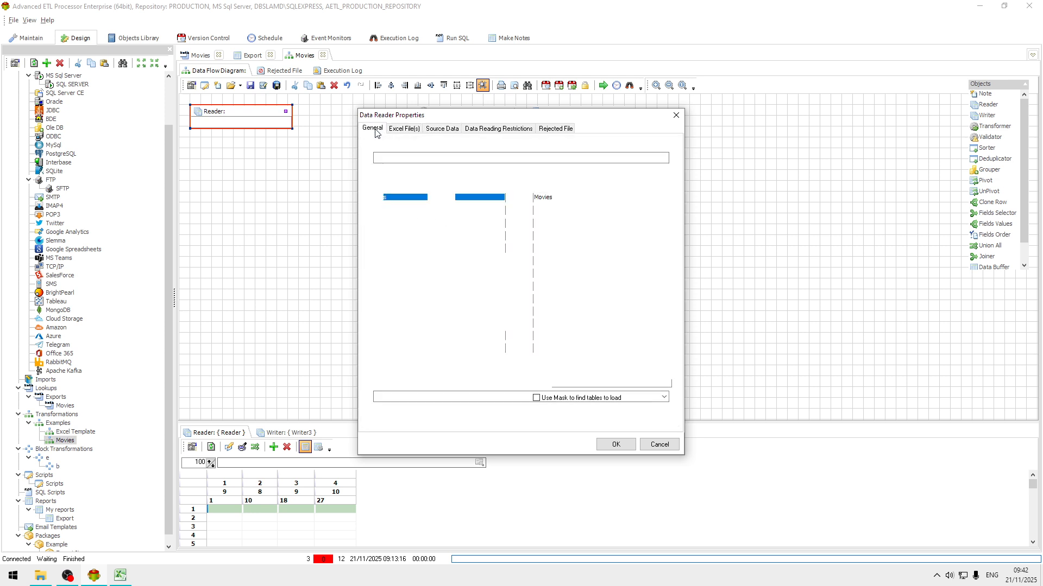
pyautogui.click(625, 446)
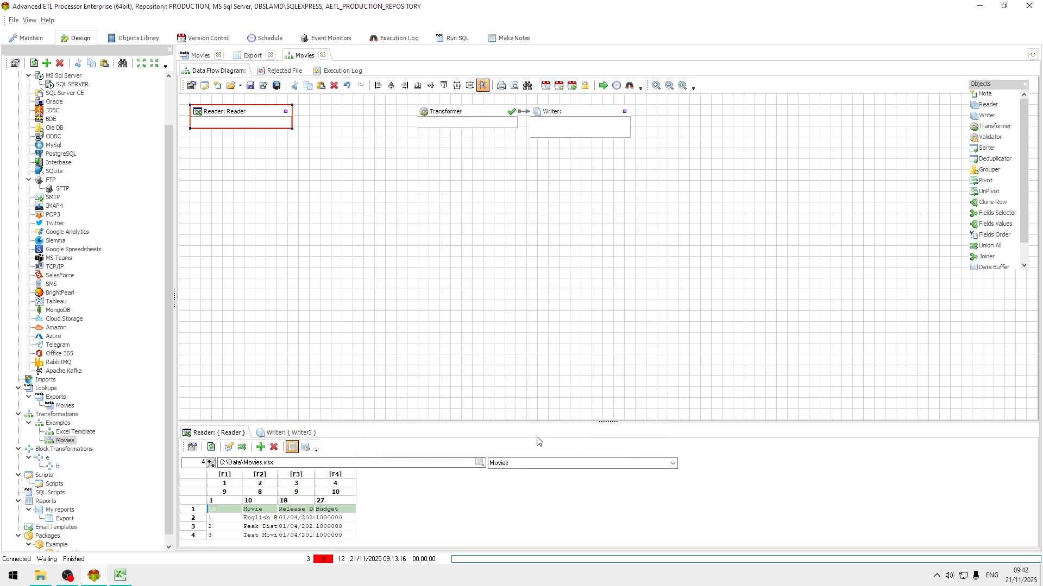
# Enlarge the Reader's data preview pane and auto-format its grid columns
pyautogui.moveTo(556, 422); pyautogui.dragTo(550, 269)
pyautogui.rightClick(332, 372)
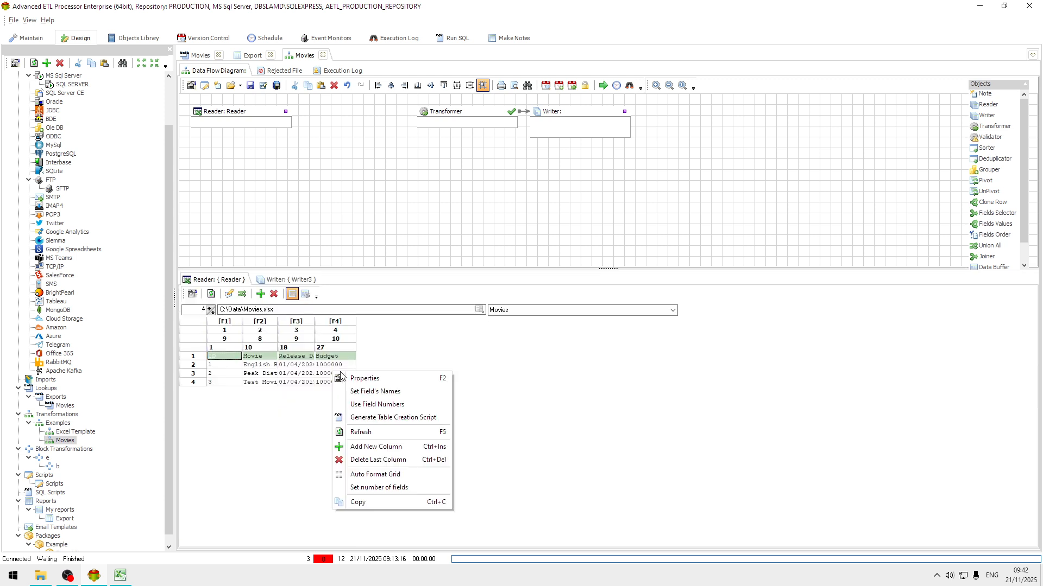
pyautogui.click(414, 477)
pyautogui.click(371, 378)
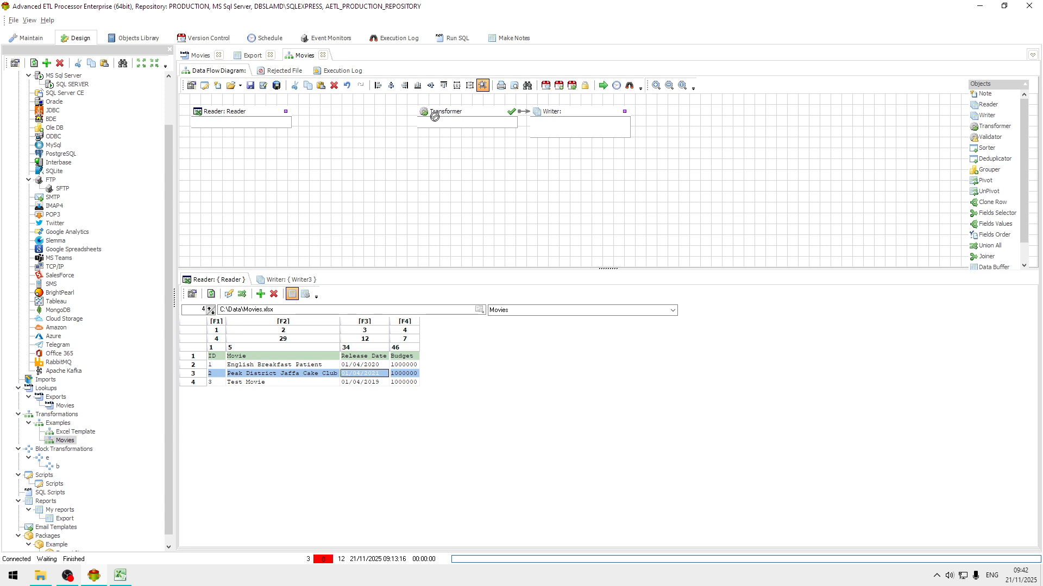
# Move the Transformer and Writer closer to the Reader and link the Reader to the Transformer
pyautogui.moveTo(435, 116); pyautogui.dragTo(382, 120)
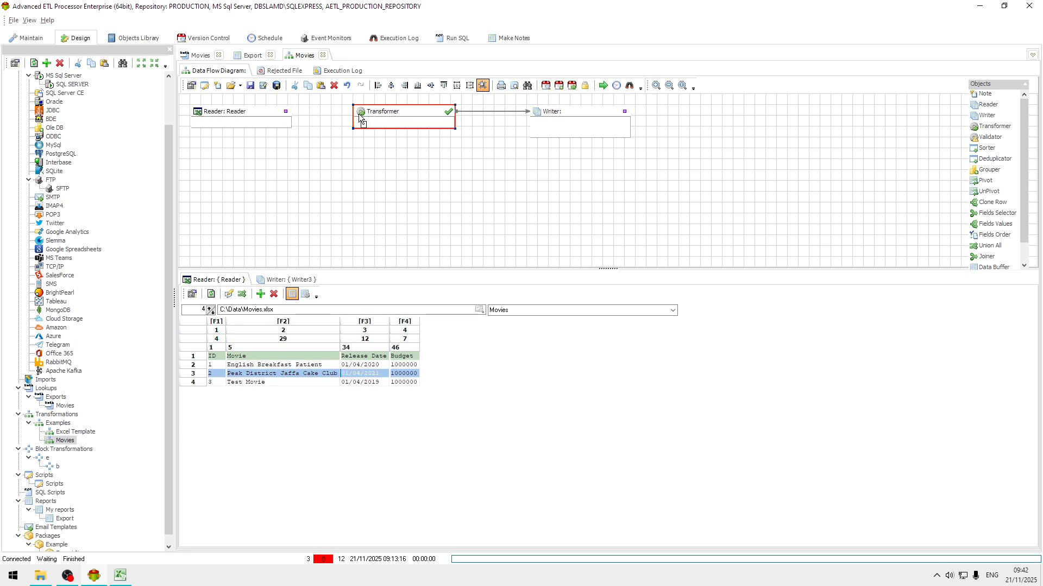
pyautogui.moveTo(358, 122); pyautogui.dragTo(358, 121)
pyautogui.moveTo(562, 119); pyautogui.dragTo(532, 120)
# Set the Writer's data target type to Excel File and its connection to Data
pyautogui.doubleClick(532, 120)
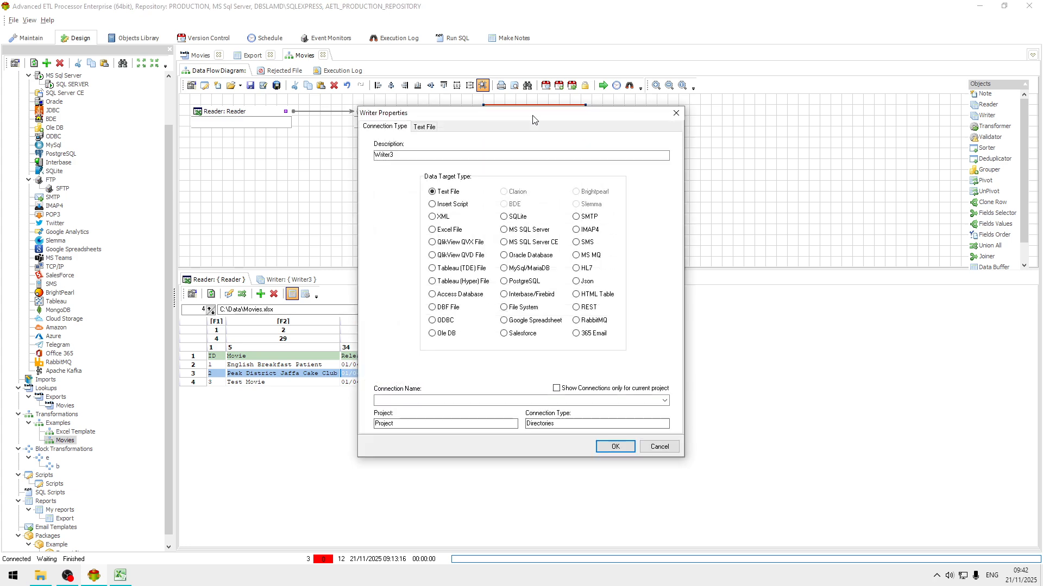
pyautogui.click(449, 230)
pyautogui.click(665, 400)
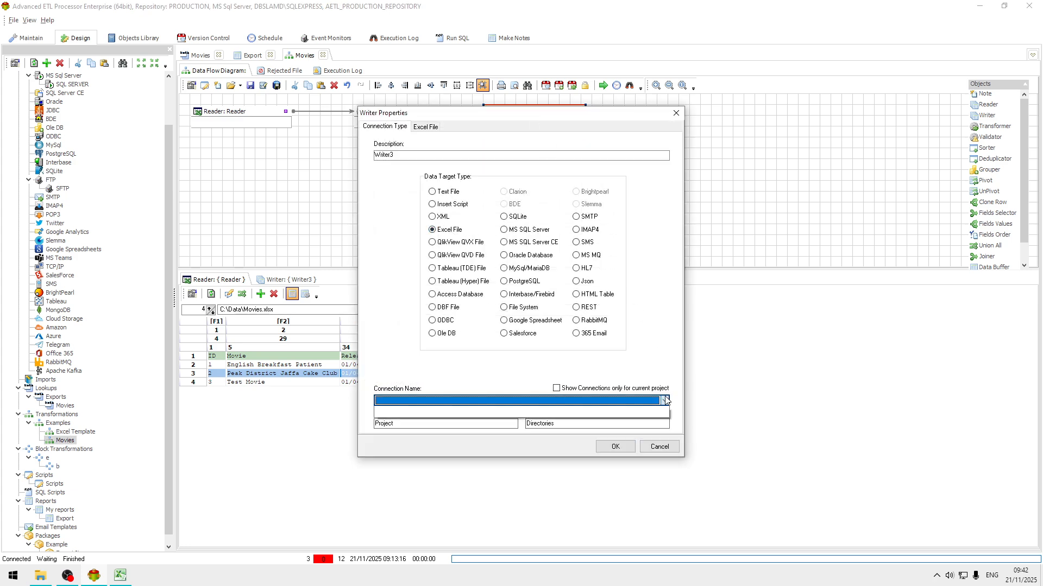
pyautogui.click(466, 412)
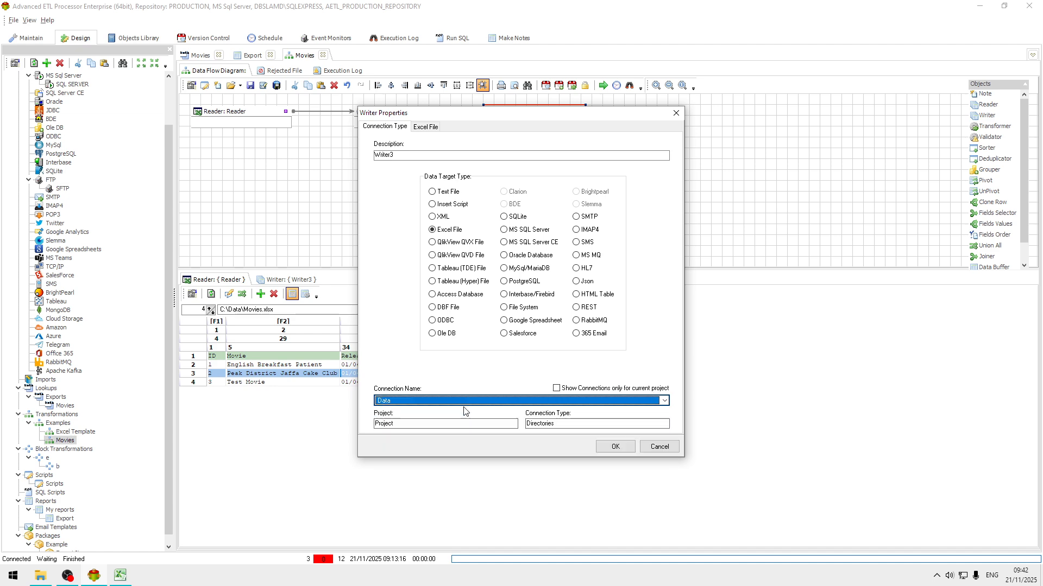
# Set the Writer's target file to C:\Data\Cappuchino Movies.xlsx and its target sheet to Sheet1
pyautogui.click(426, 127)
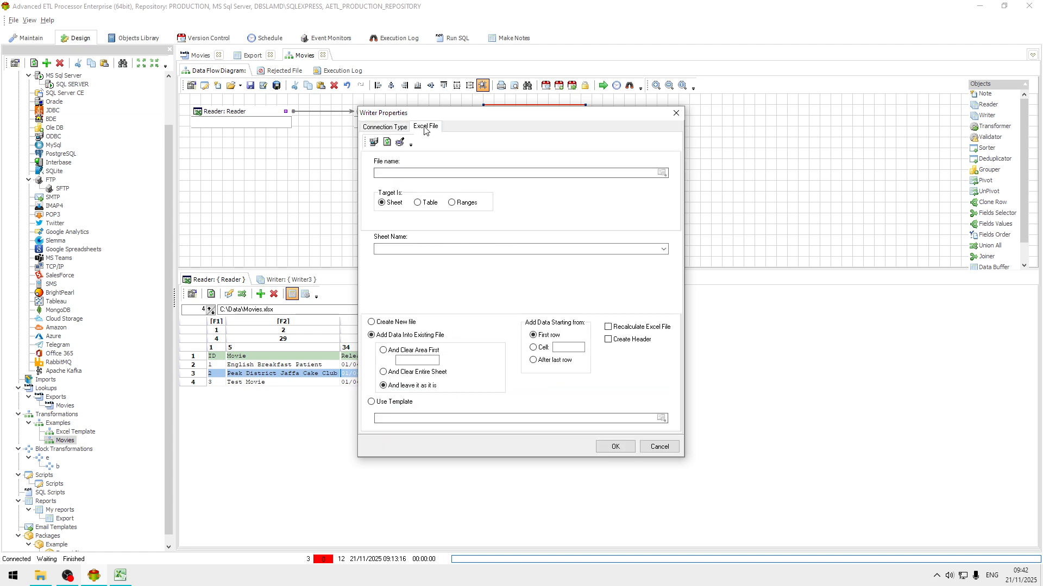
pyautogui.click(662, 173)
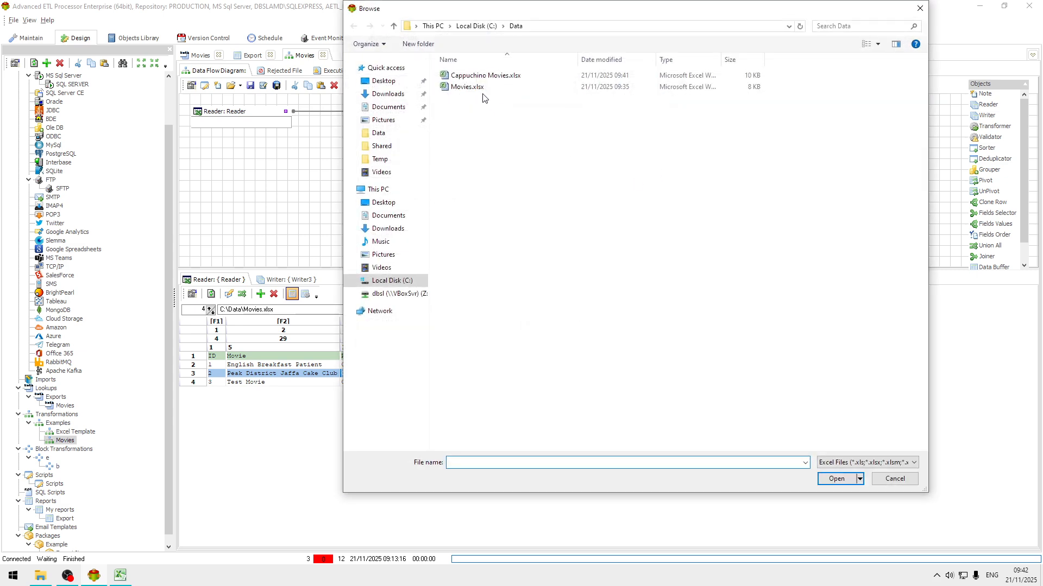
pyautogui.click(485, 75)
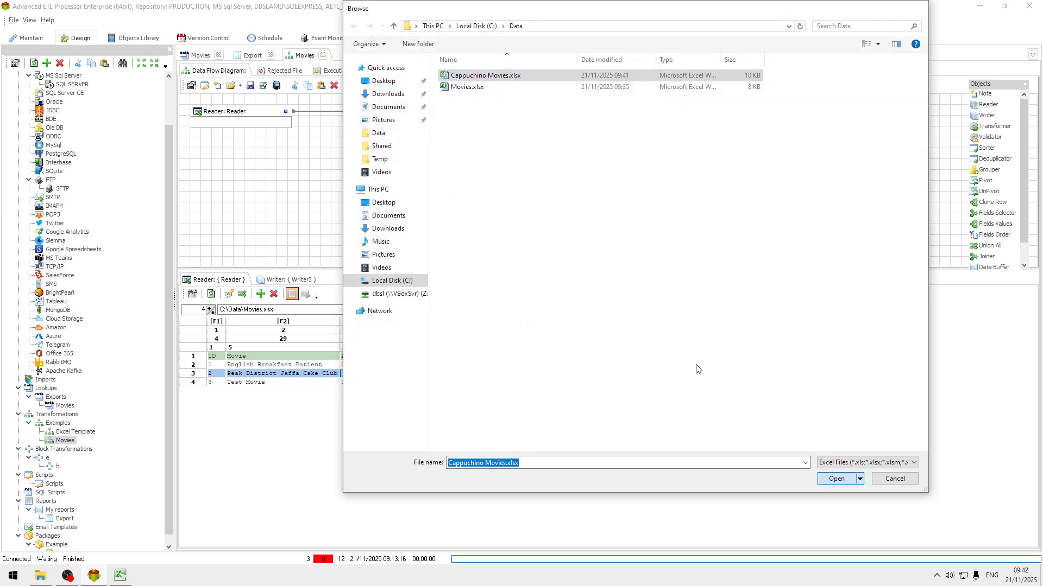
pyautogui.press('Return')
pyautogui.click(662, 249)
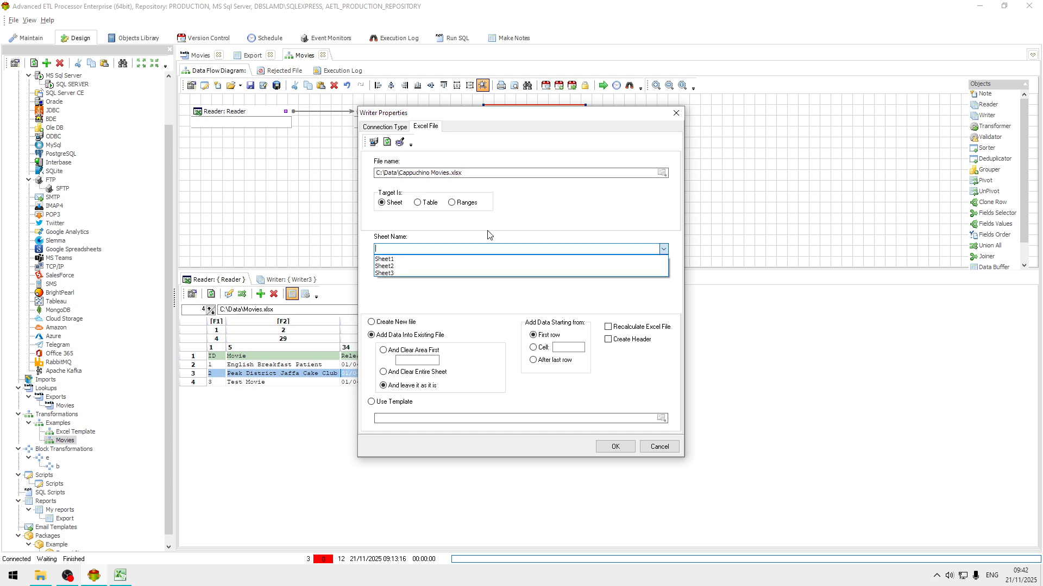
pyautogui.click(418, 259)
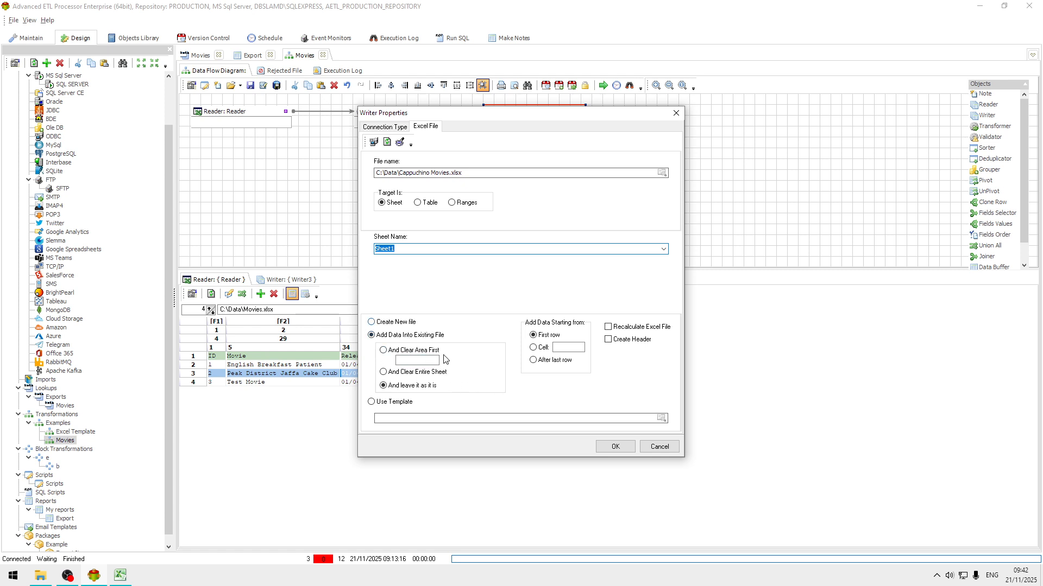
# Have the Writer add data starting from cell A6 and accept the Writer properties
pyautogui.click(639, 343)
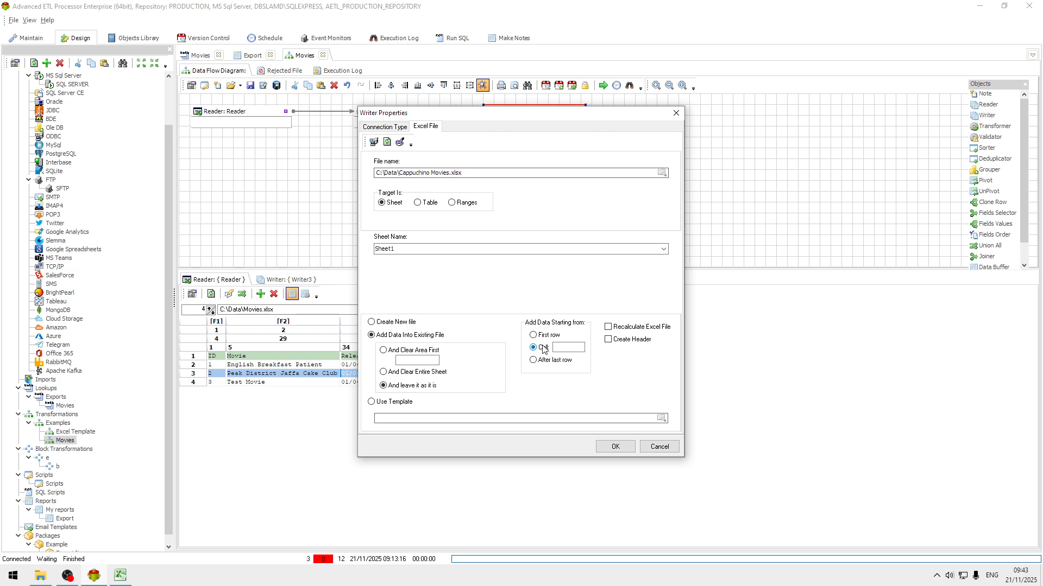
pyautogui.click(563, 349)
pyautogui.write('A6')
pyautogui.click(615, 446)
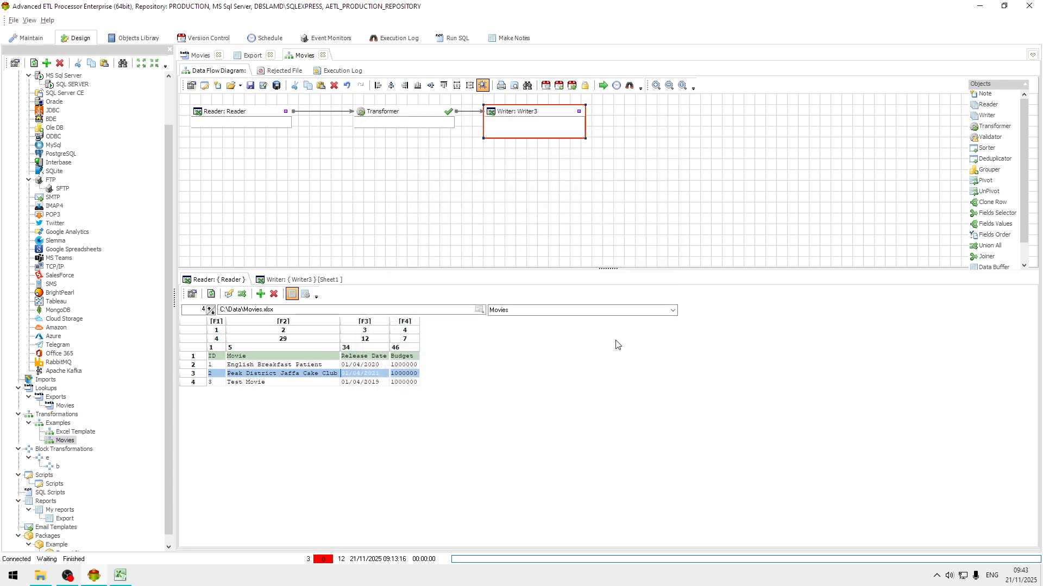
# In the Transformer, map input fields F1 to F4 to the matching output fields F1 to F4 and accept the mapping
pyautogui.click(405, 115)
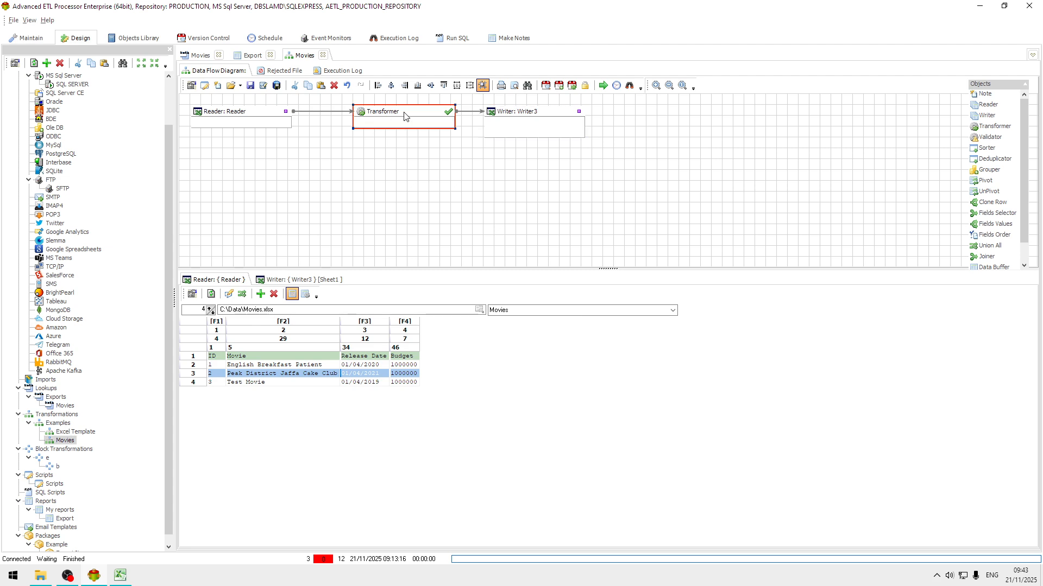
pyautogui.doubleClick(405, 115)
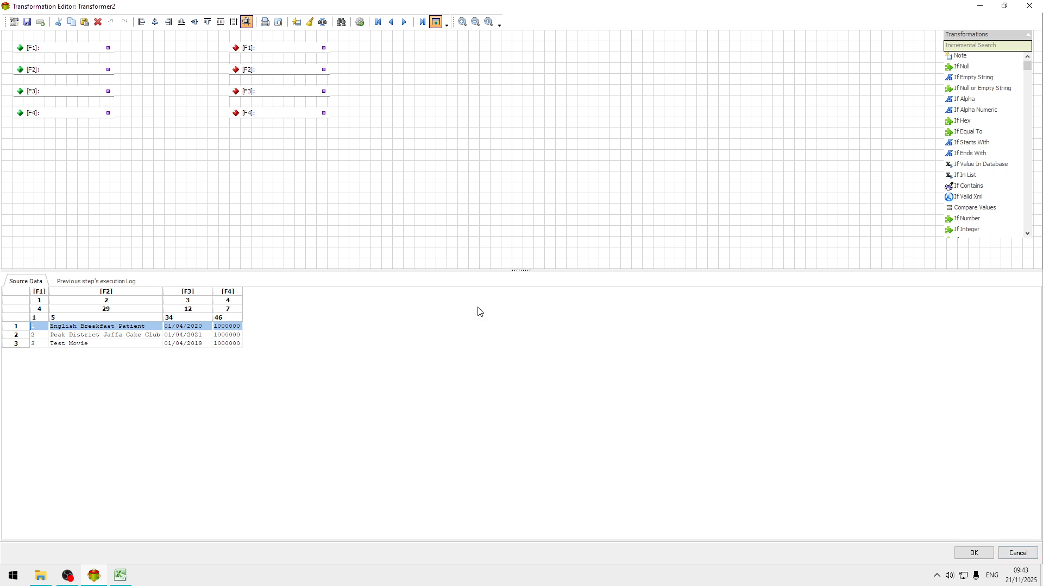
pyautogui.moveTo(108, 113)
pyautogui.mouseDown()
pyautogui.moveTo(256, 131)
pyautogui.moveTo(233, 116)
pyautogui.mouseUp()
pyautogui.moveTo(109, 91); pyautogui.dragTo(232, 90)
pyautogui.moveTo(108, 69); pyautogui.dragTo(235, 71)
pyautogui.moveTo(108, 48); pyautogui.dragTo(235, 50)
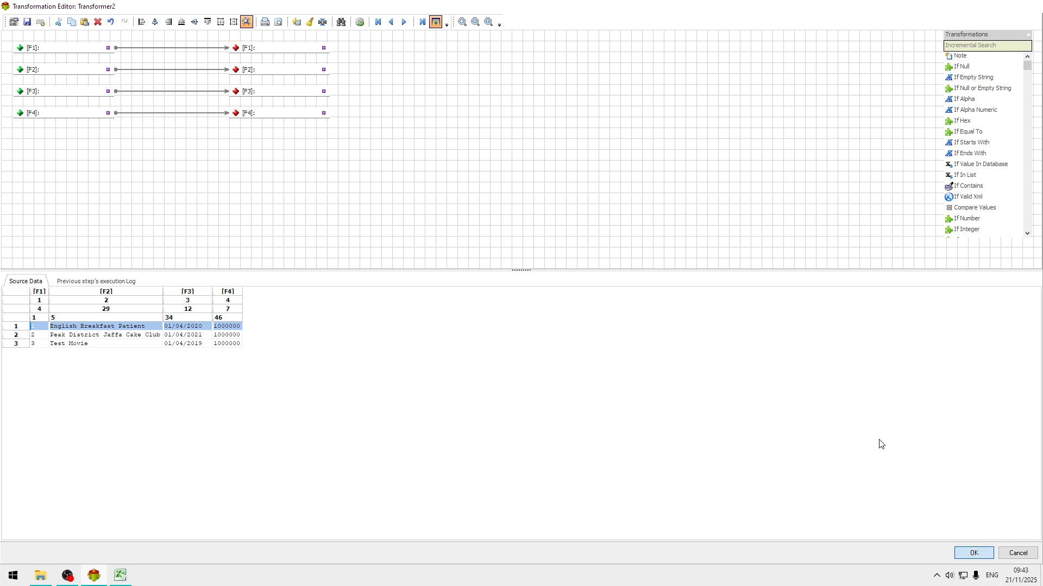
pyautogui.press('Return')
# Run the Movies transformation and close its execution window
pyautogui.click(602, 86)
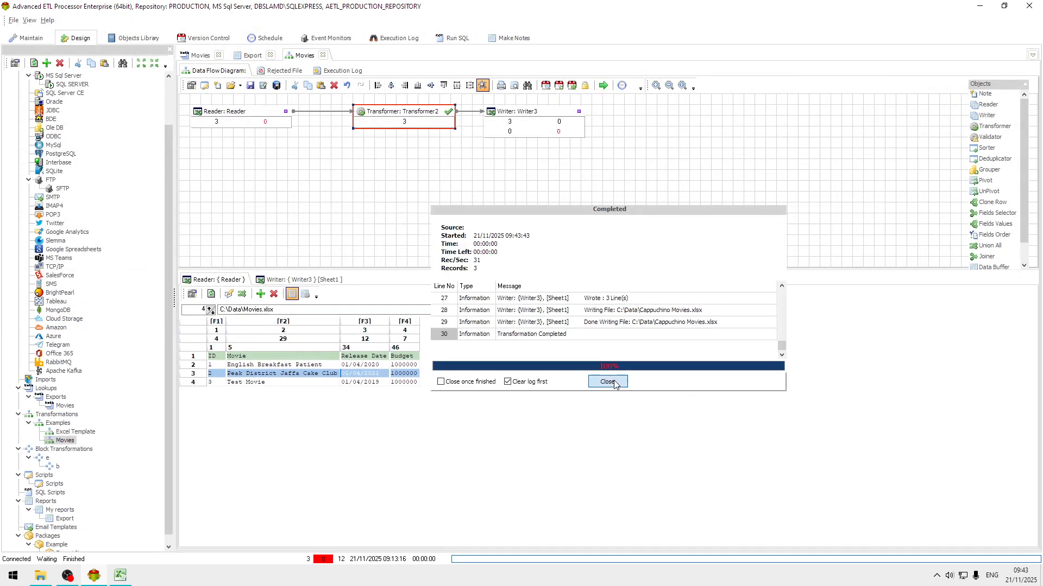
pyautogui.click(615, 383)
# Open Cappuchino Movies.xlsx from the C:\Data folder in Excel and check the data rows written below the headings
pyautogui.click(44, 577)
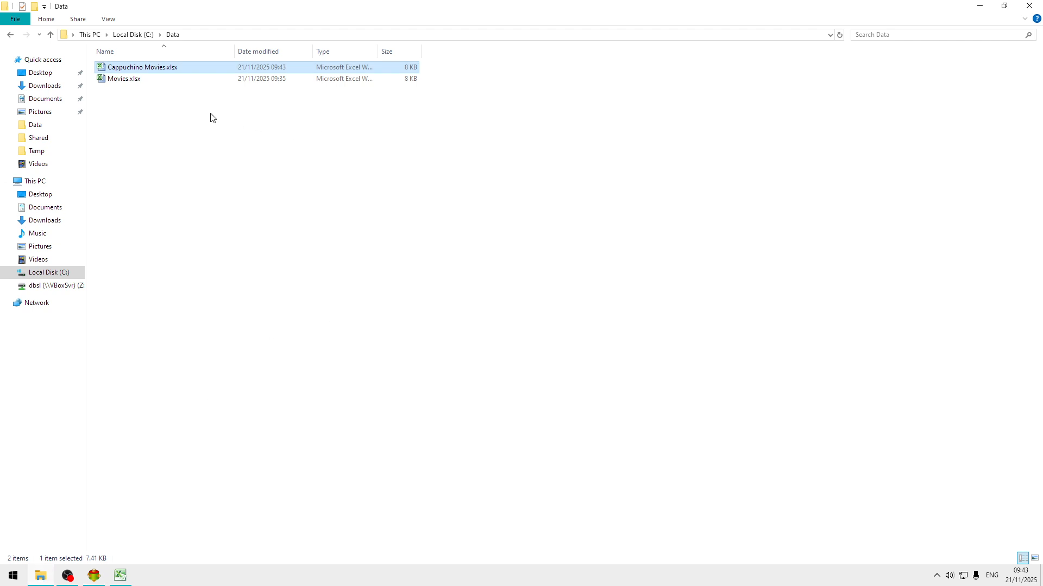
pyautogui.doubleClick(156, 68)
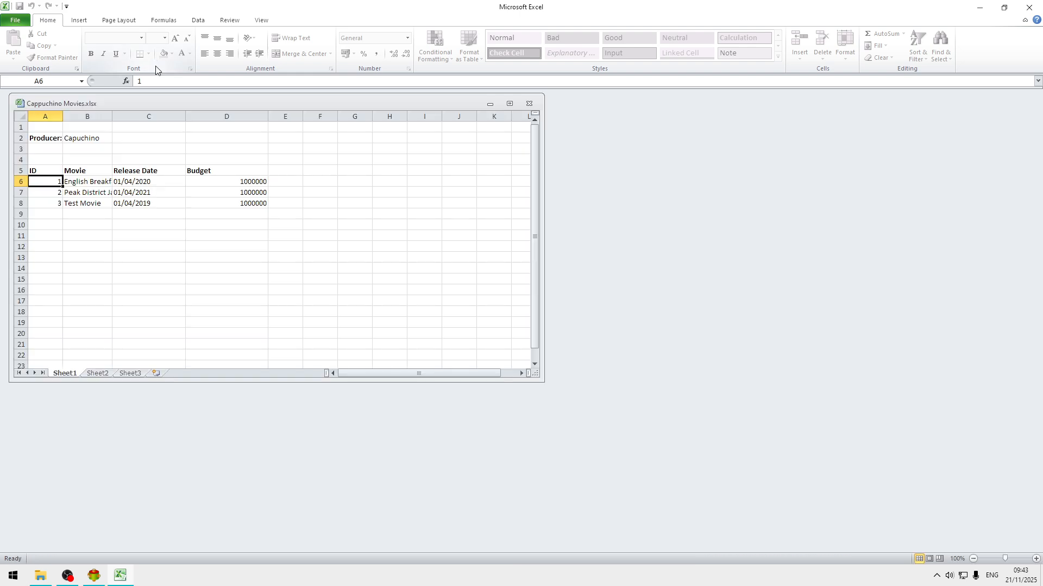
pyautogui.click(58, 211)
pyautogui.moveTo(54, 182); pyautogui.dragTo(239, 193)
pyautogui.click(372, 214)
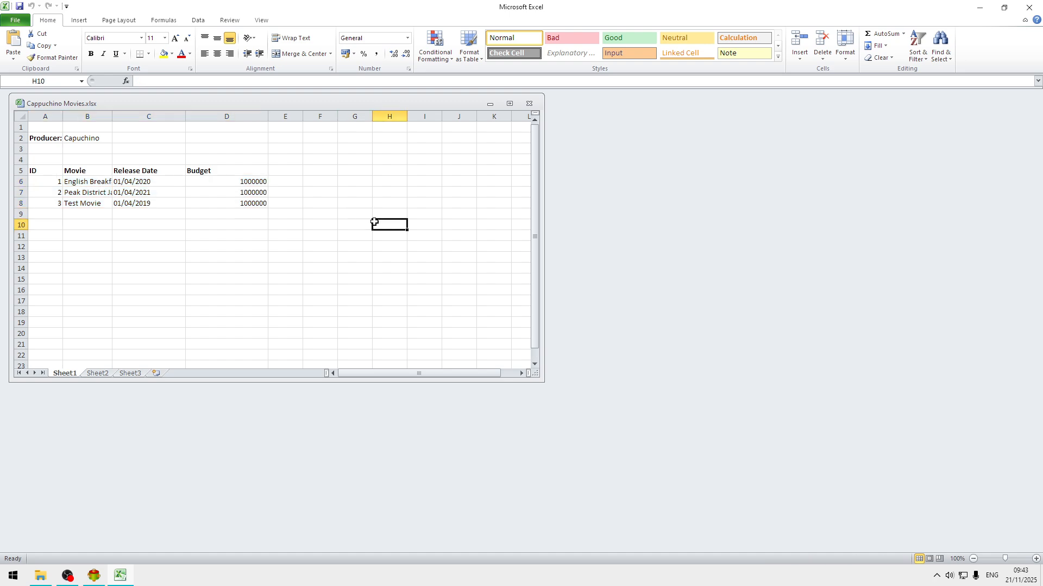
# Examine the Release Date and Budget values in rows 6 to 8, and switch back to Advanced ETL Processor
pyautogui.click(150, 183)
pyautogui.click(151, 213)
pyautogui.click(152, 183)
pyautogui.click(149, 203)
pyautogui.click(158, 182)
pyautogui.click(253, 181)
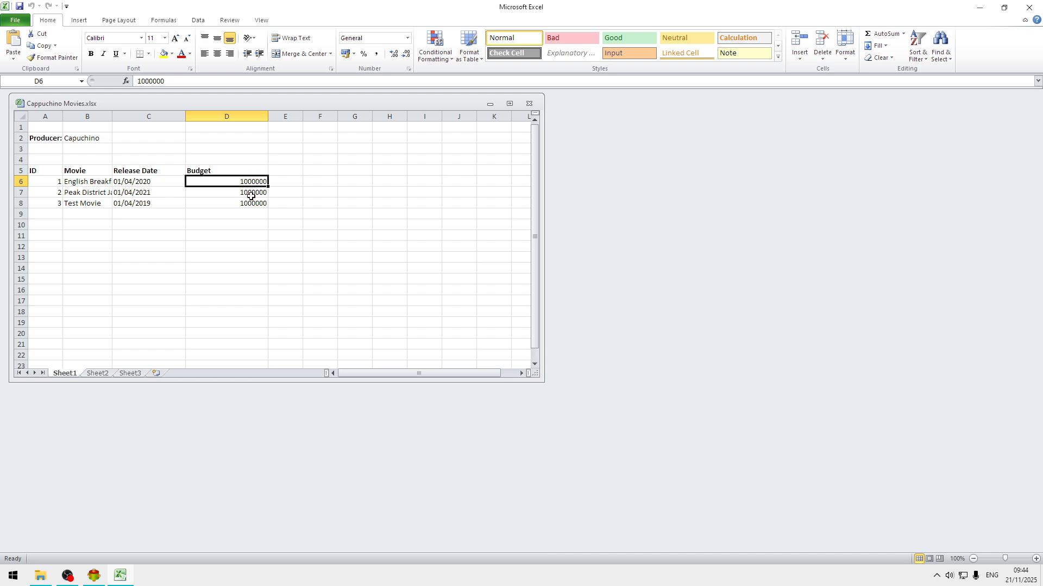
pyautogui.click(248, 204)
pyautogui.click(252, 181)
pyautogui.click(251, 191)
pyautogui.click(248, 213)
pyautogui.moveTo(249, 183); pyautogui.dragTo(249, 205)
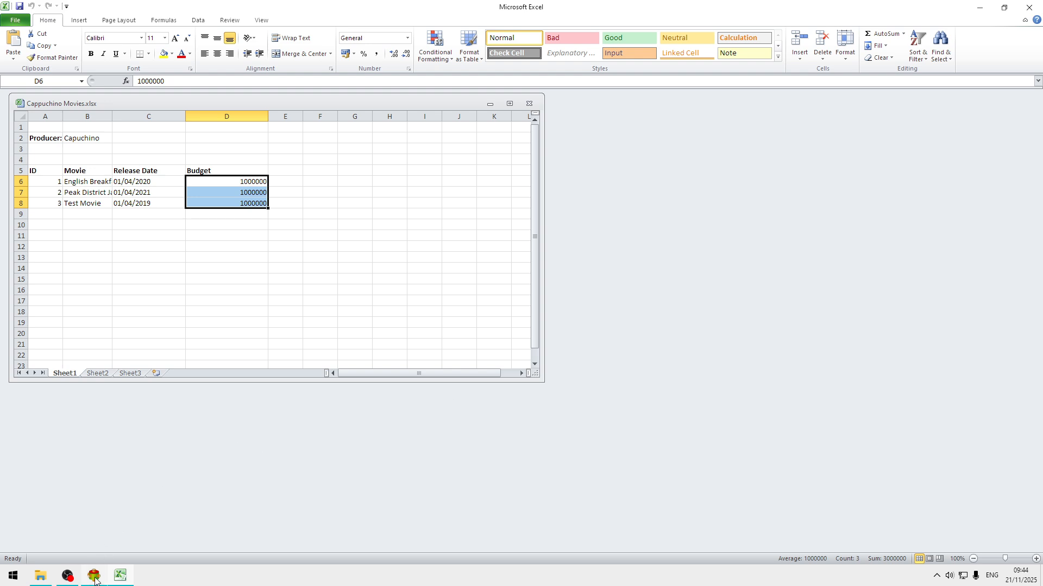
pyautogui.click(95, 579)
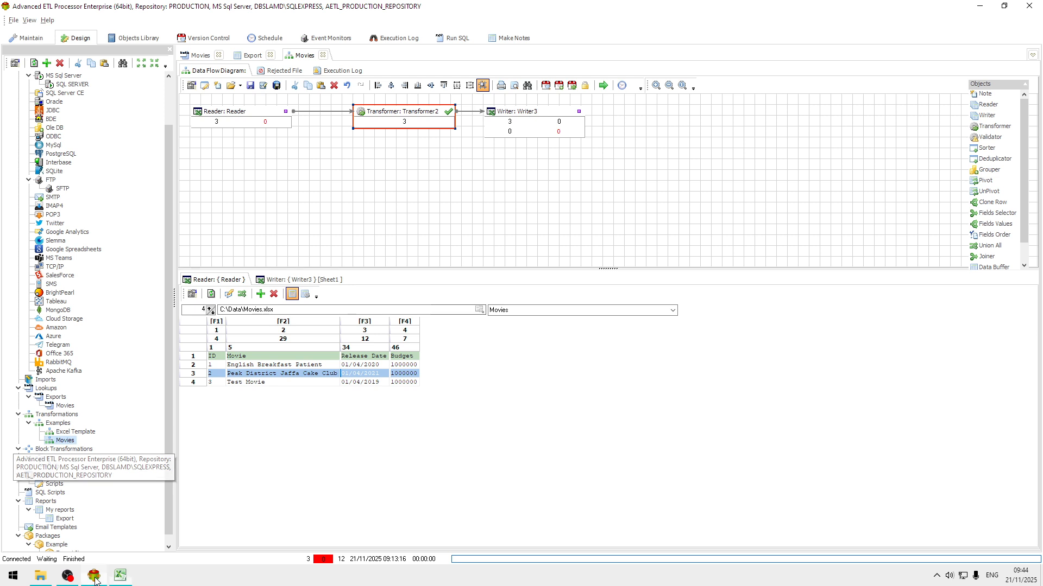